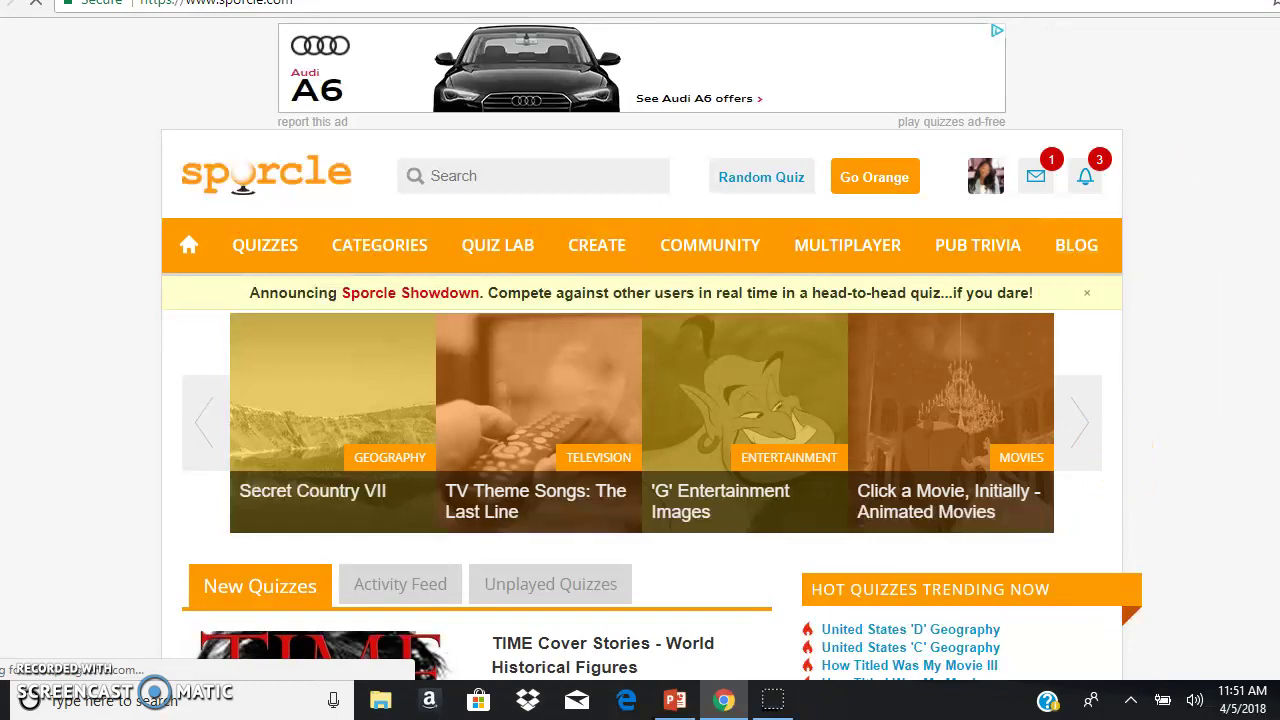
Step: Look over the home page's quiz listings and the available quiz filters and categories
scroll(651, 400, down, 4)
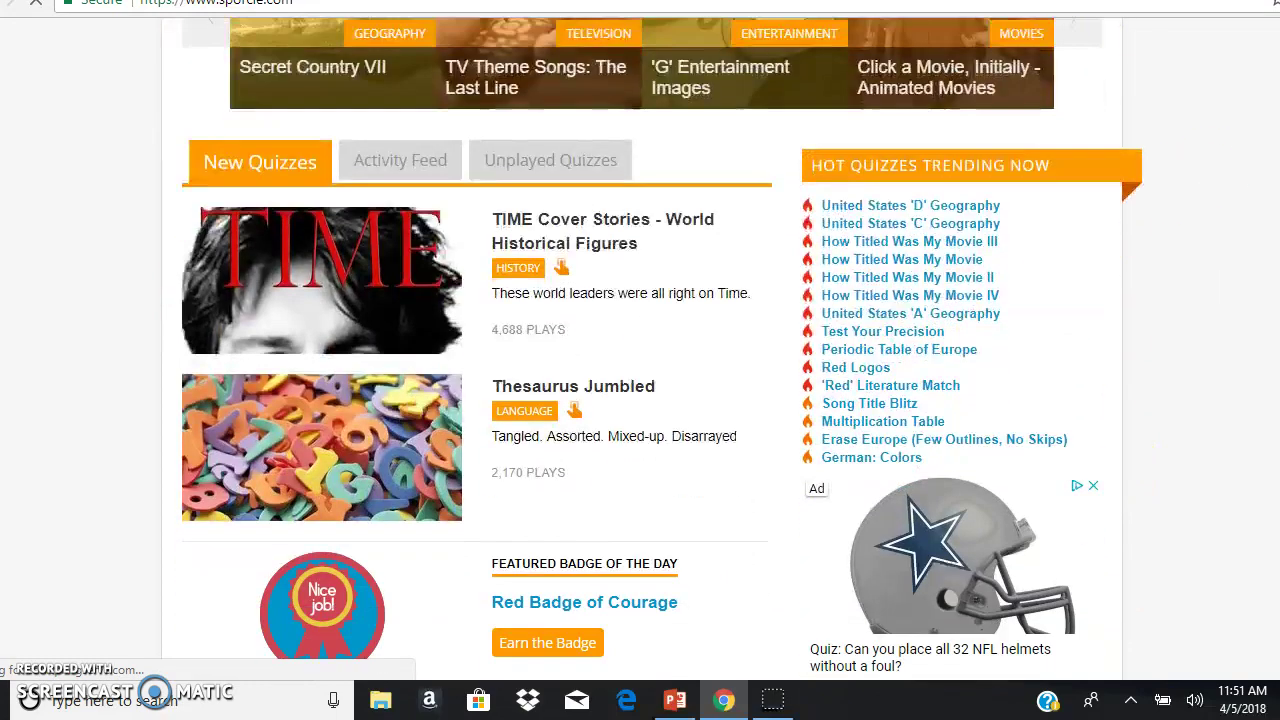
scroll(651, 400, down, 5)
scroll(651, 400, down, 9)
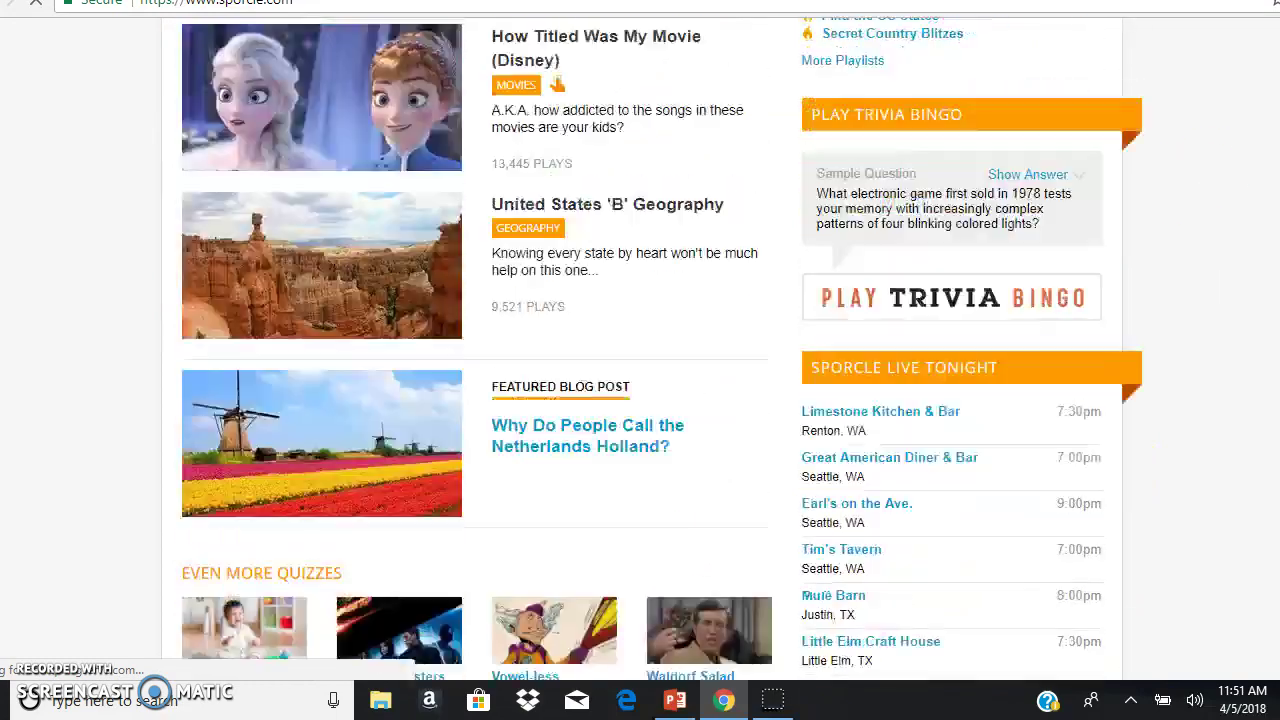
scroll(651, 400, up, 13)
scroll(651, 400, up, 5)
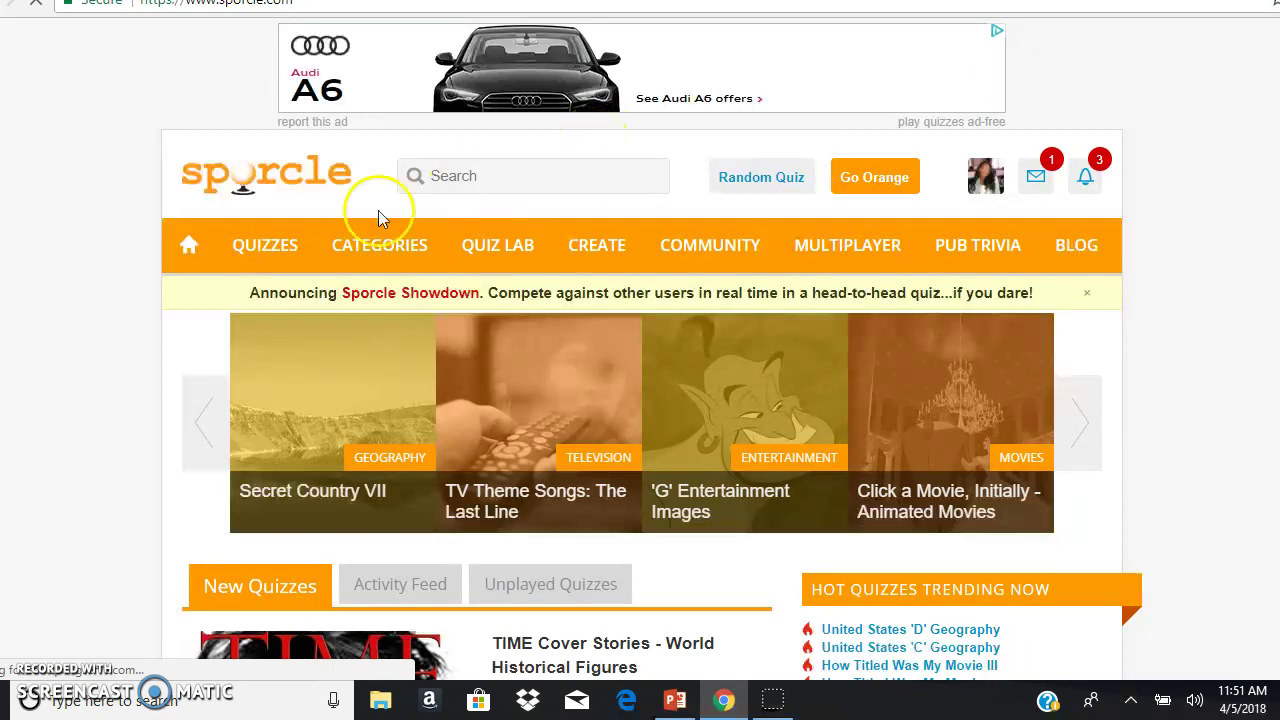
mouse_move(272, 232)
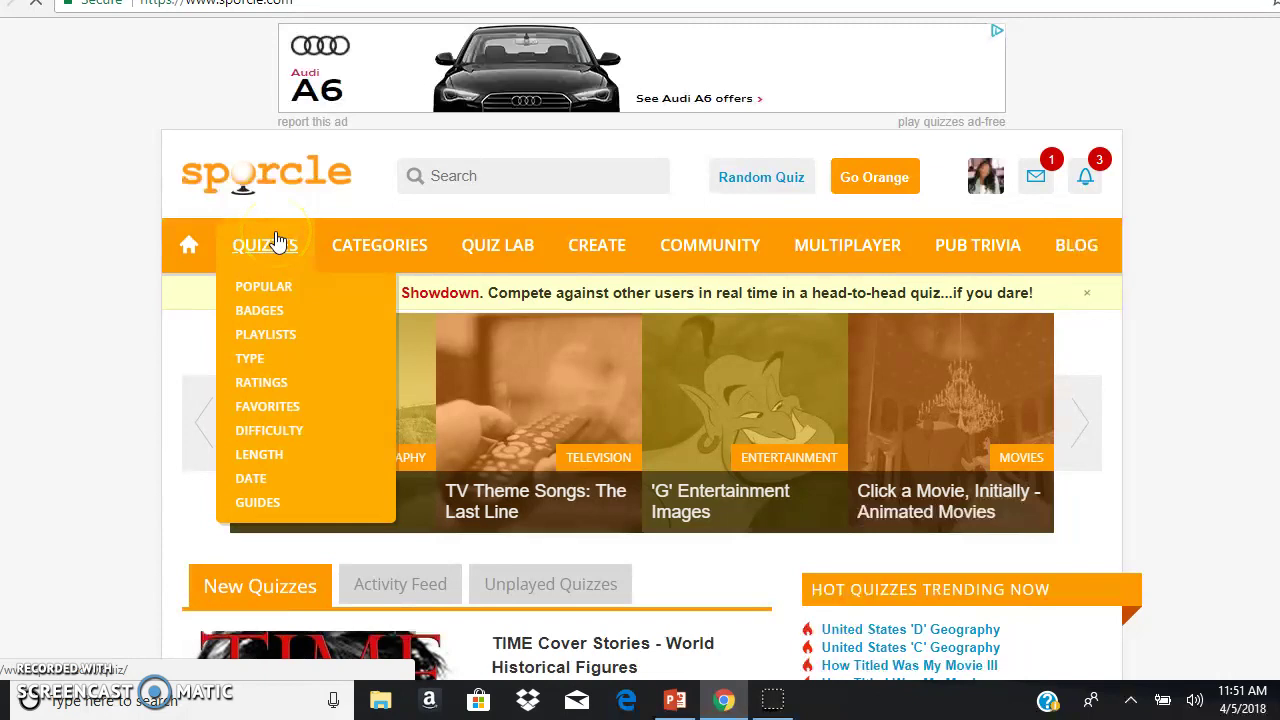
mouse_move(408, 237)
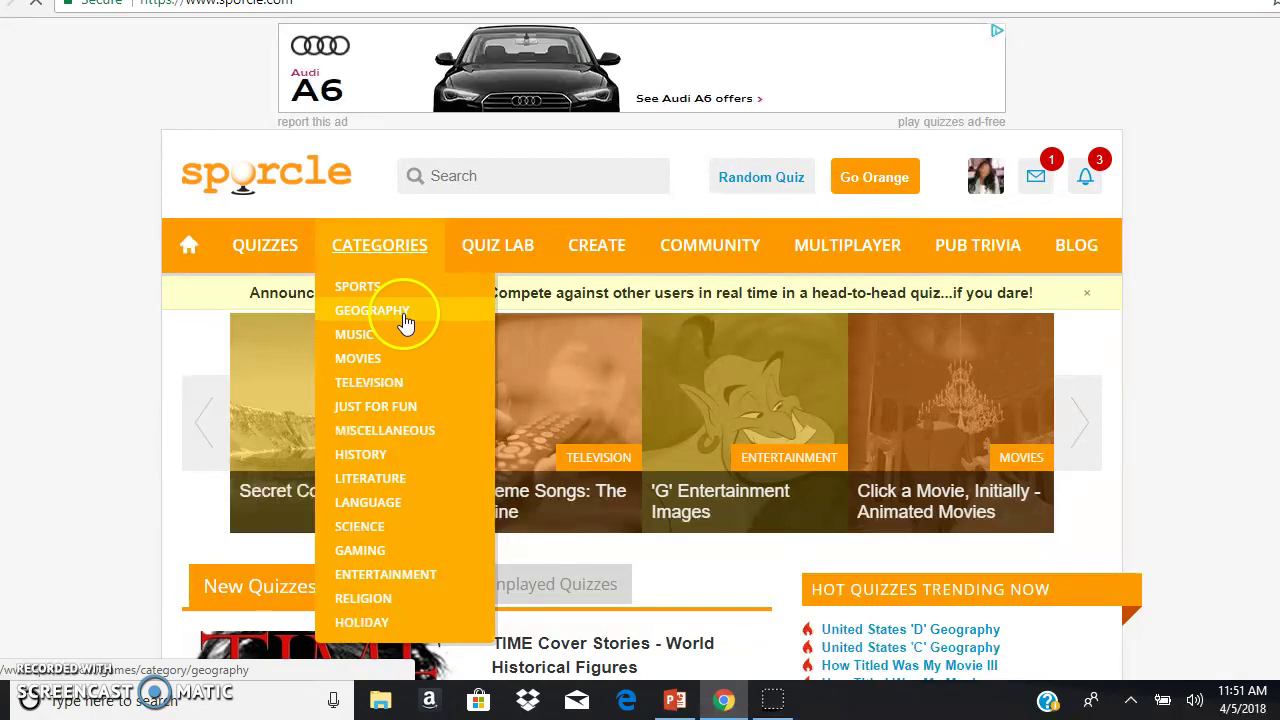
click(442, 478)
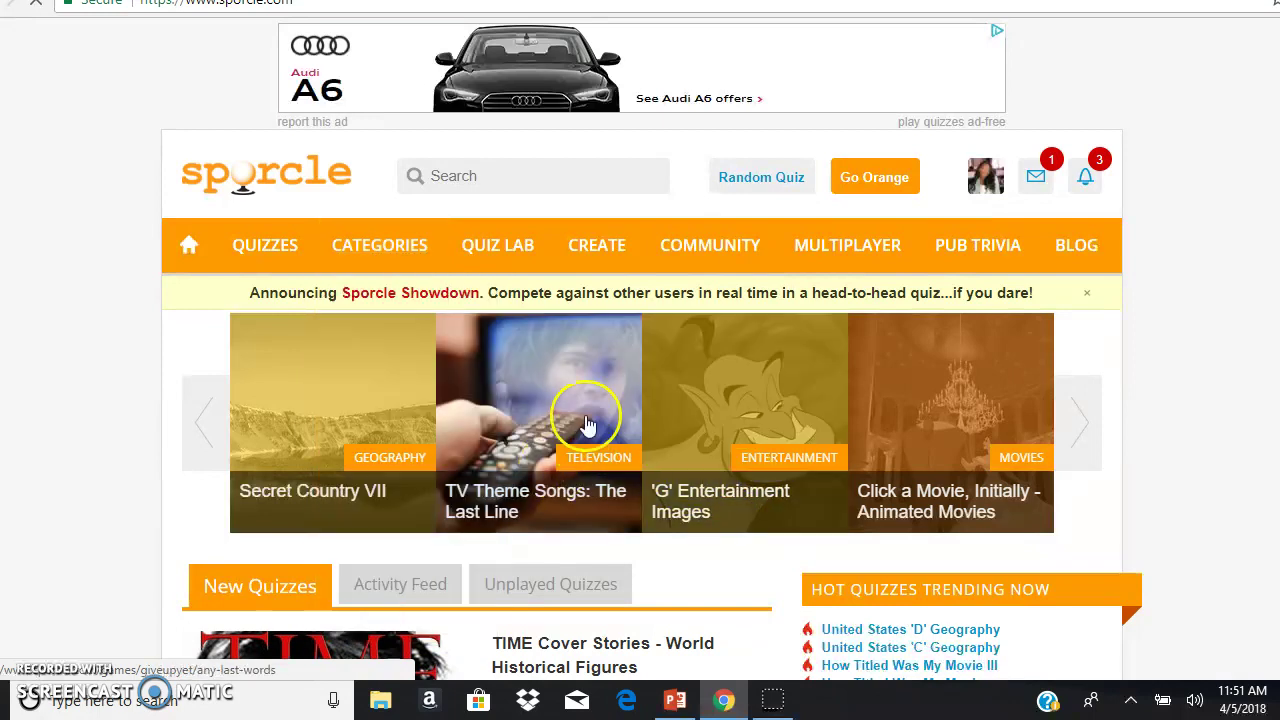
Step: Start a new quiz named "name of dictators" and check the list of similar quizzes
mouse_move(608, 262)
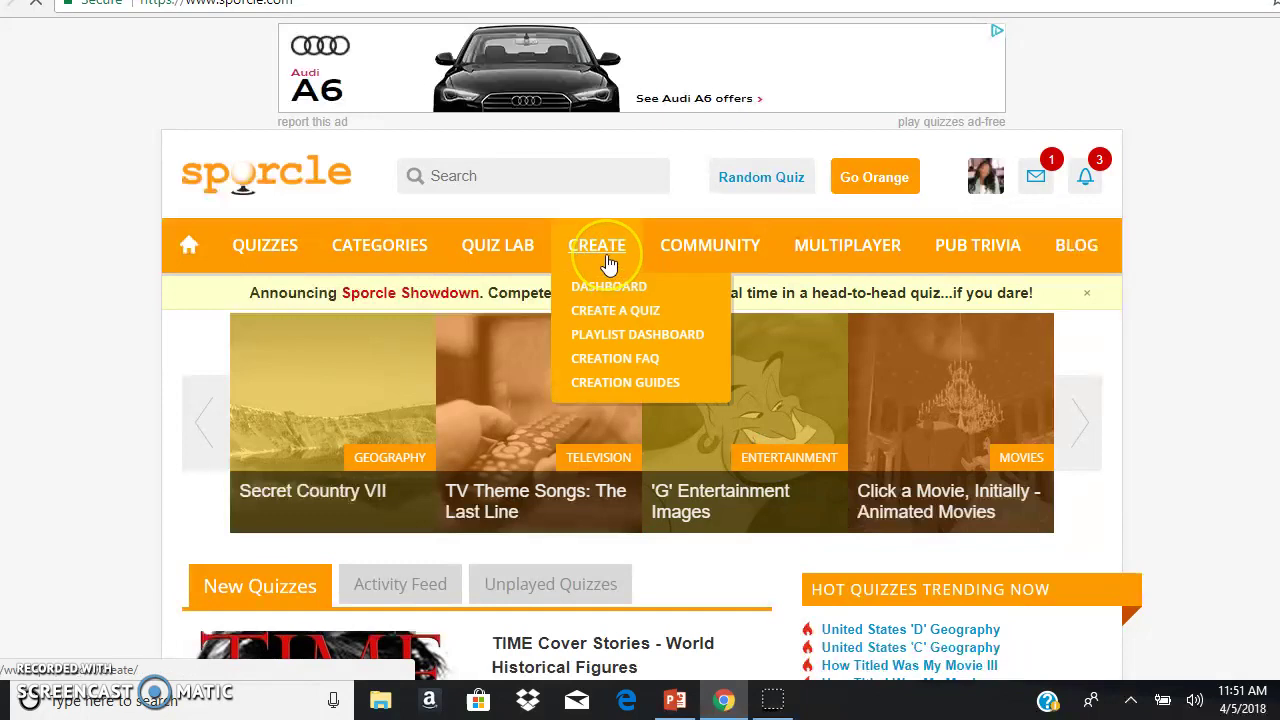
click(612, 320)
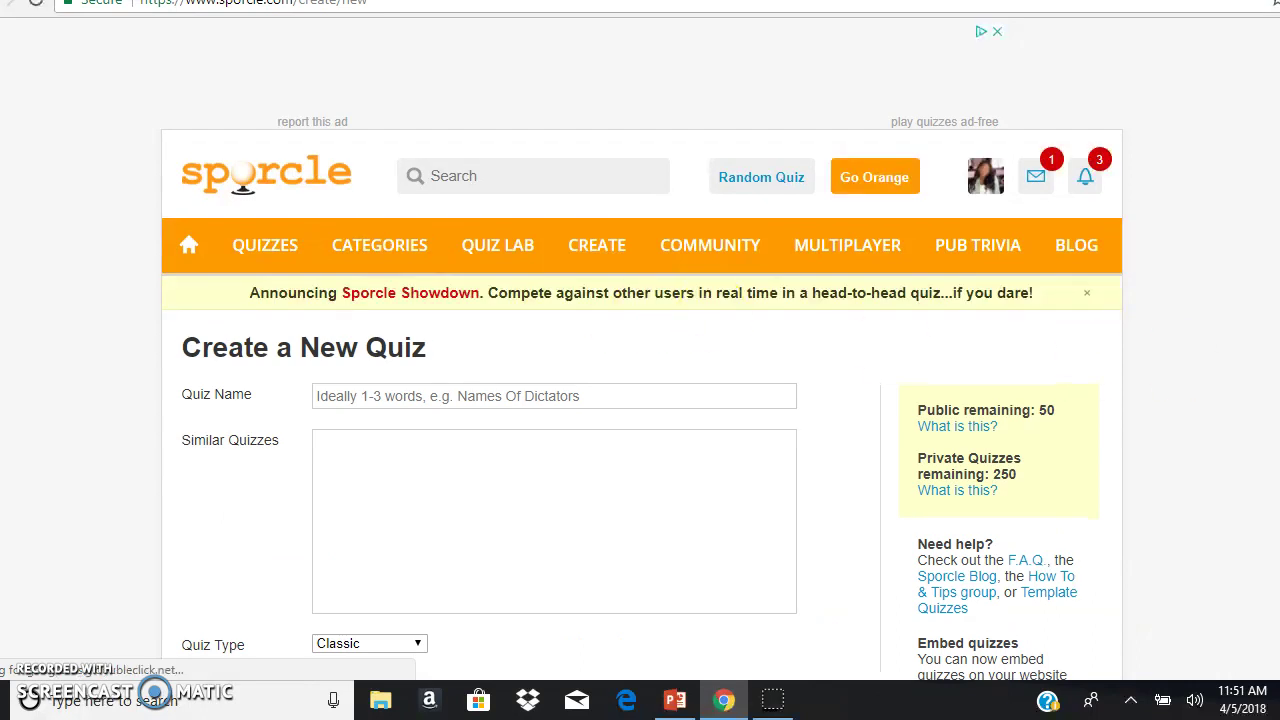
scroll(640, 400, down, 1)
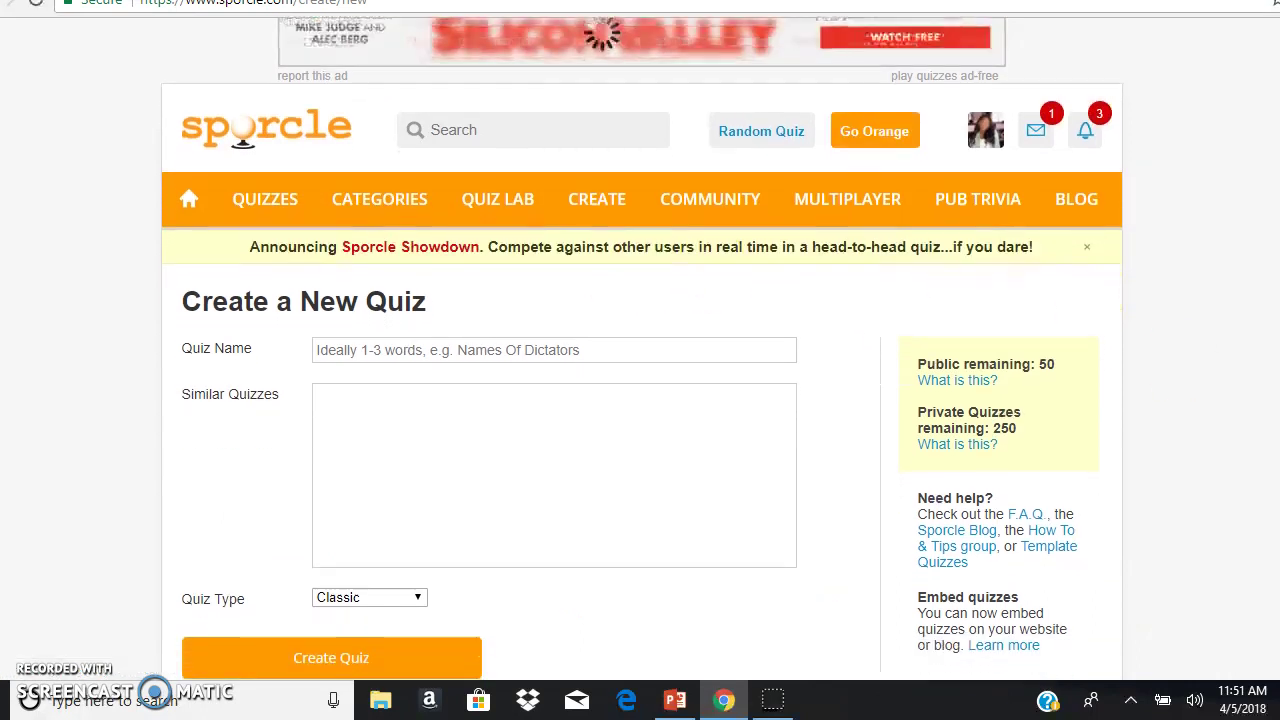
mouse_move(380, 208)
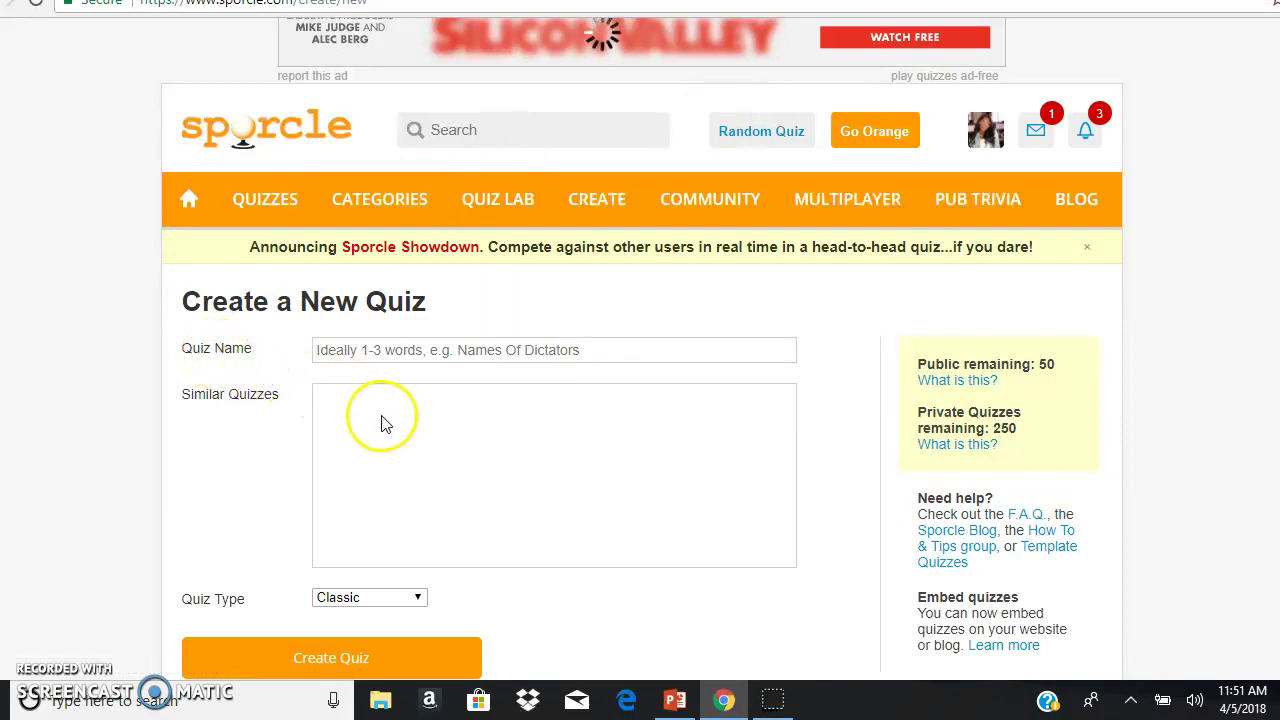
click(398, 348)
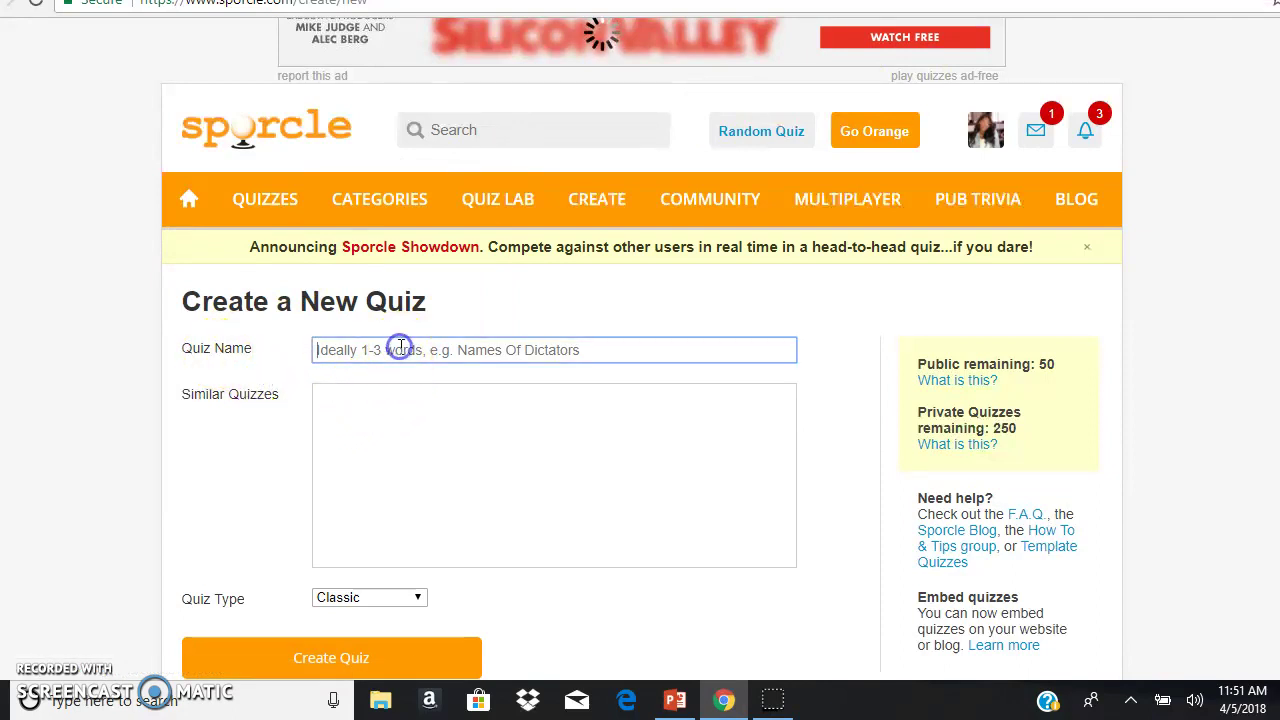
text(name of dictators)
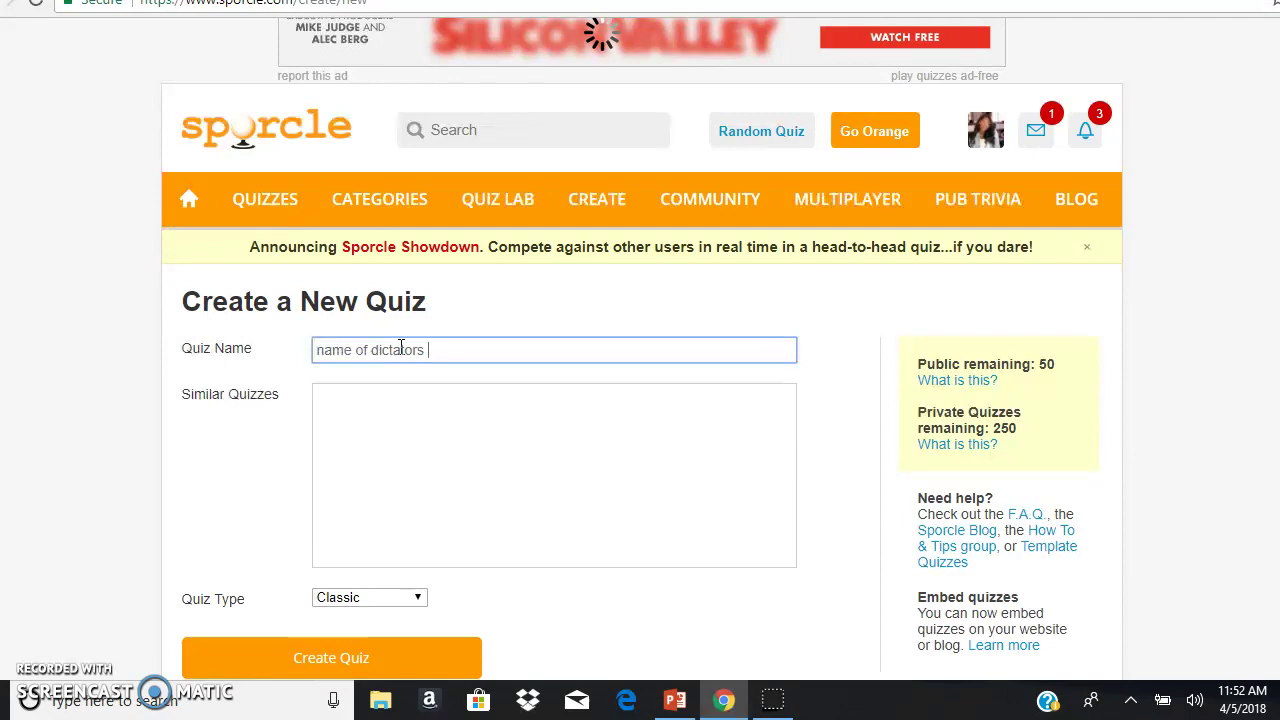
click(491, 525)
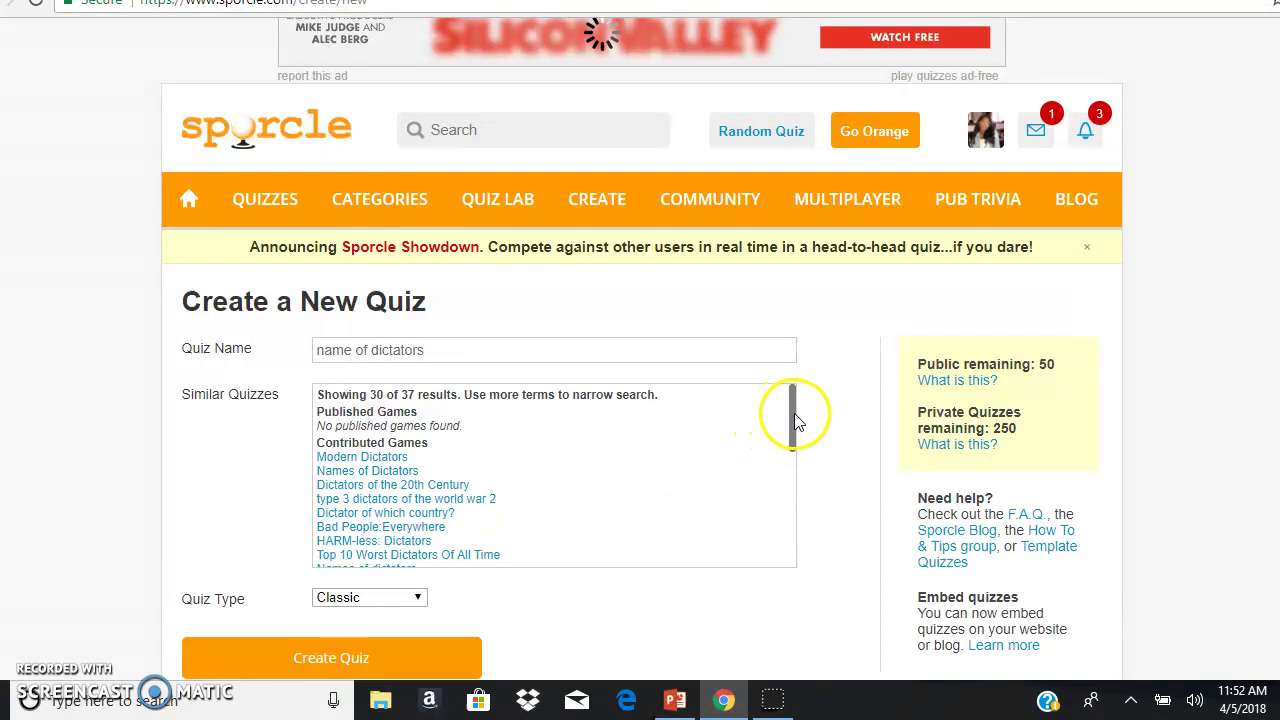
drag(795, 425, 789, 382)
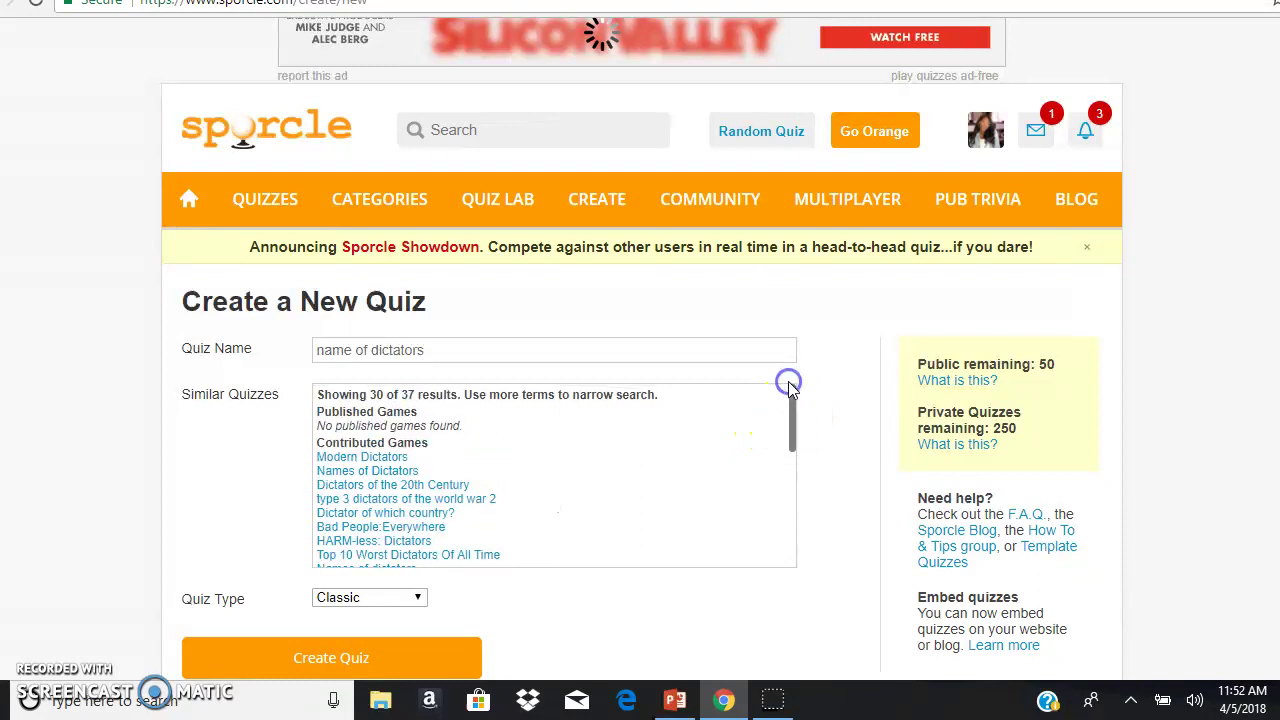
Step: Open the draft quiz "Dictators" for editing from the quiz management dashboard
mouse_move(620, 222)
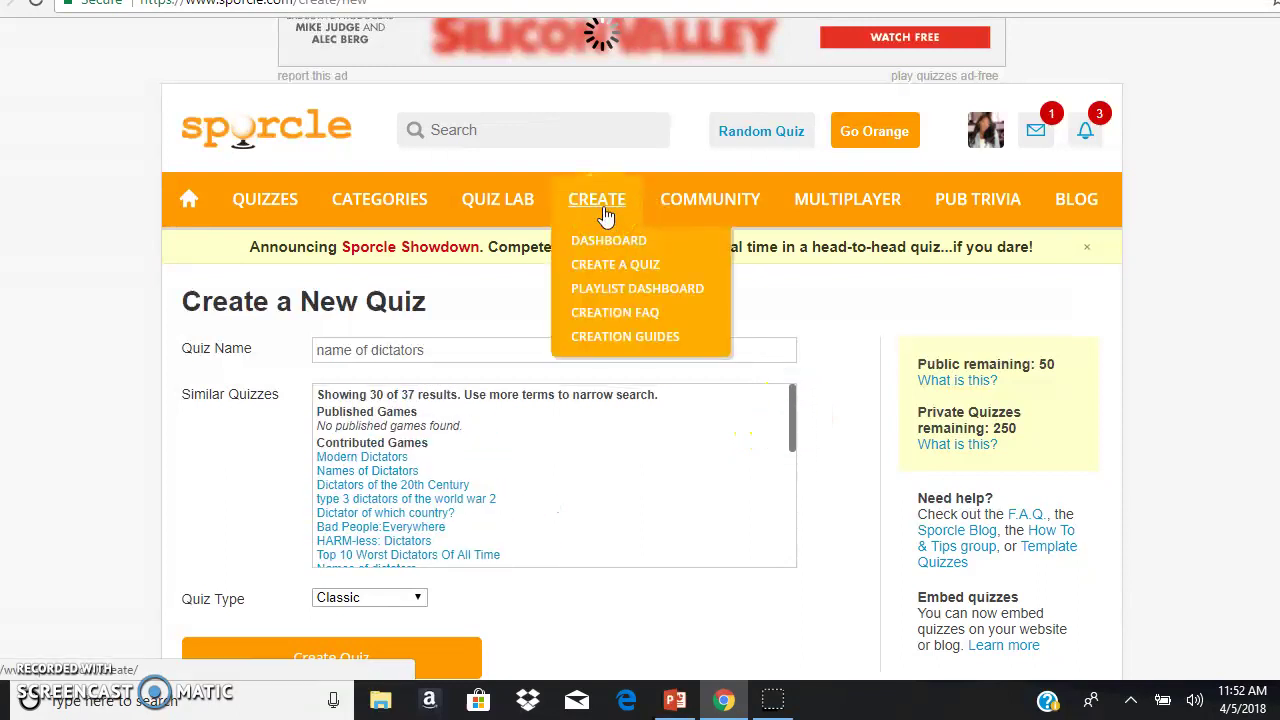
click(609, 243)
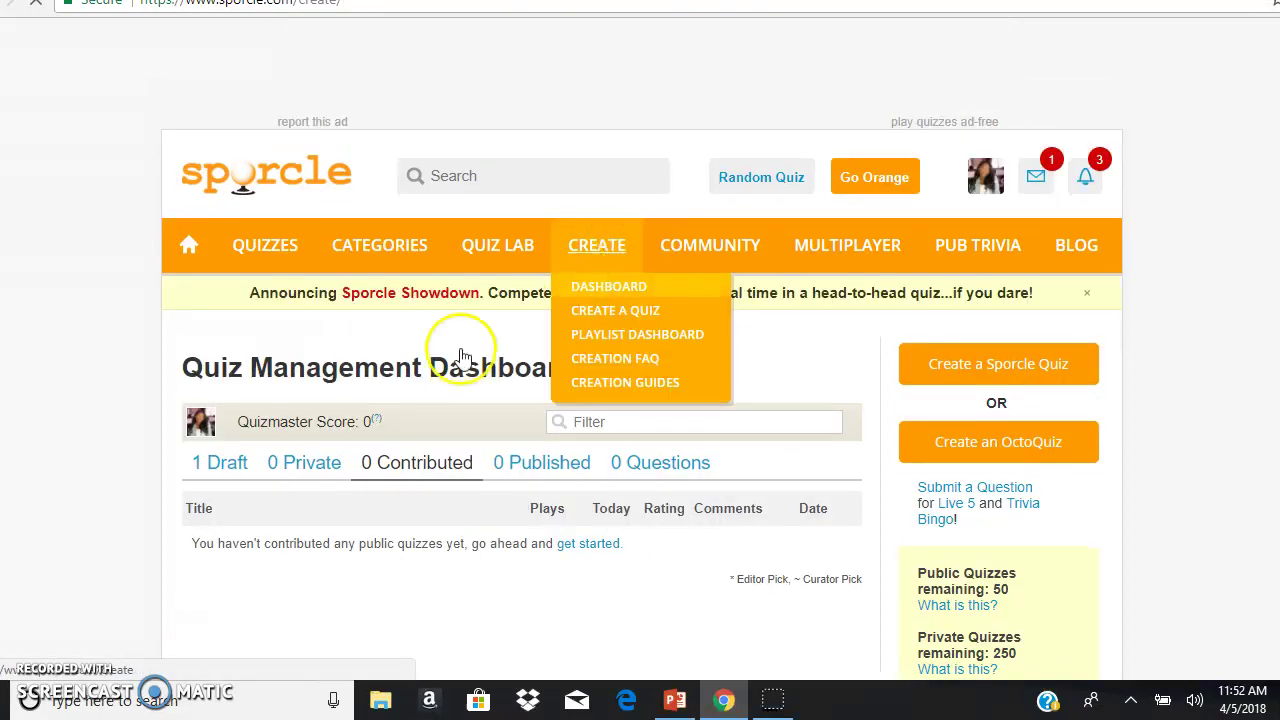
click(210, 472)
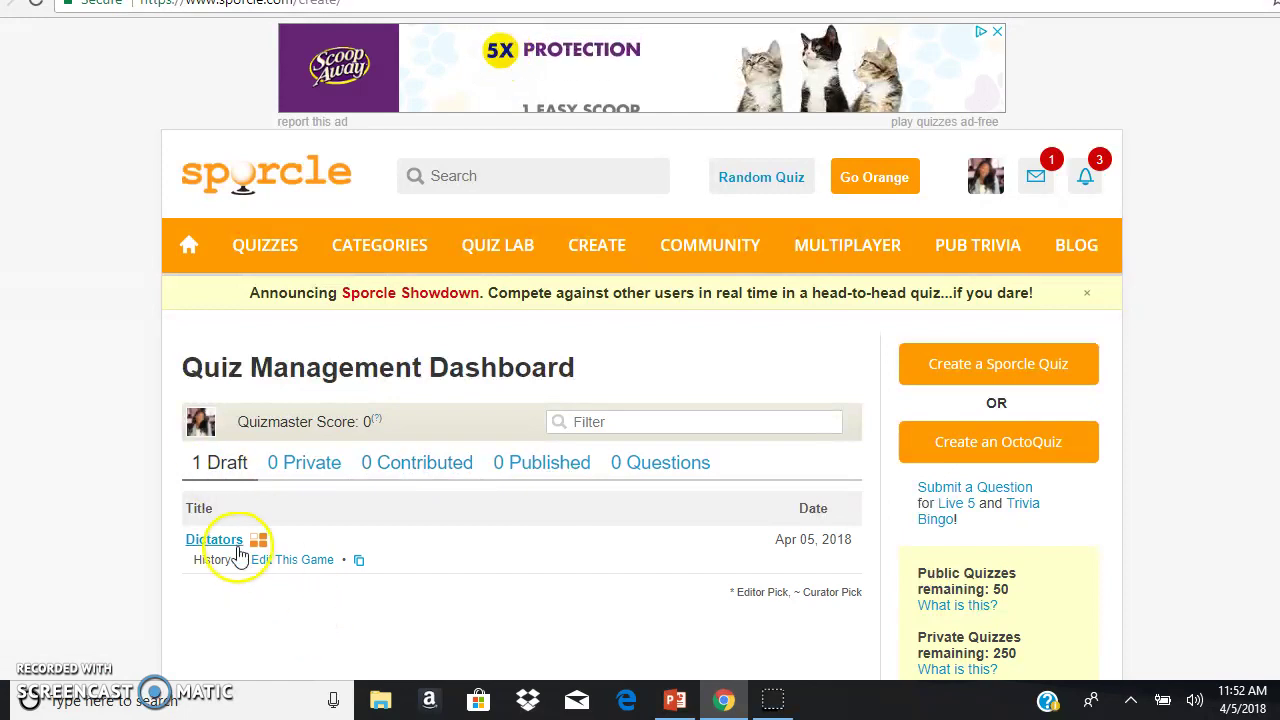
click(287, 562)
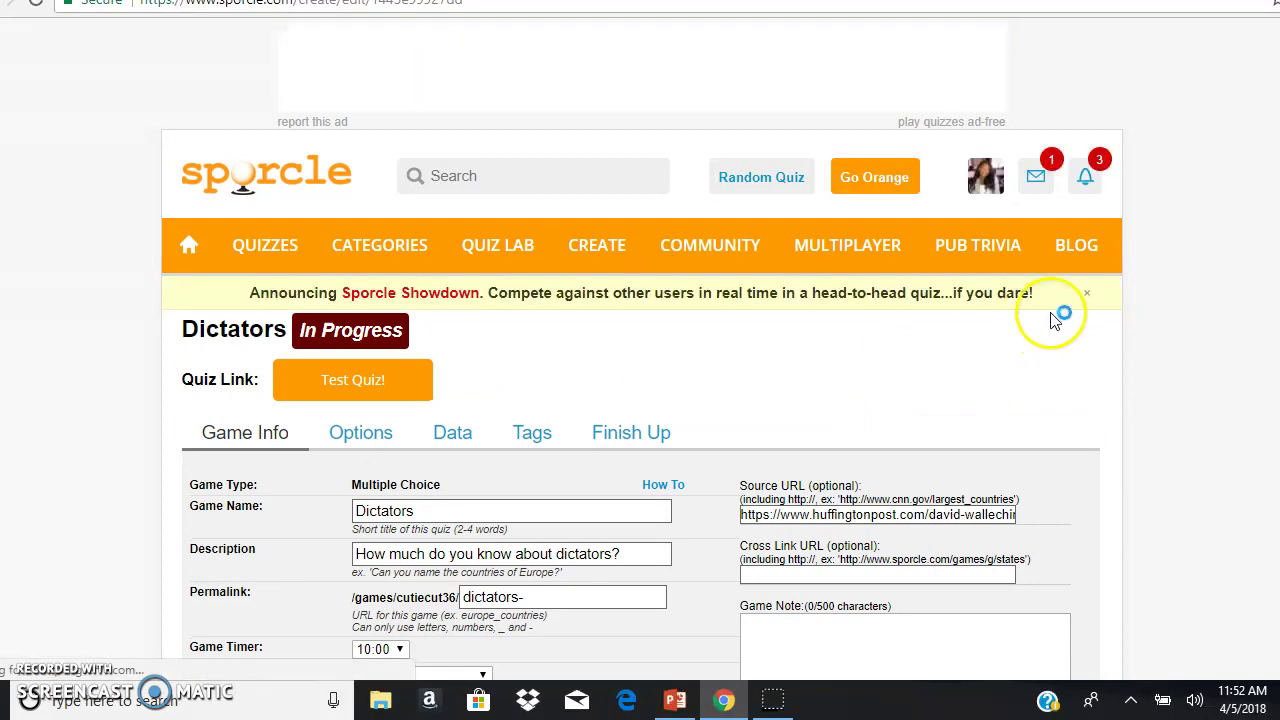
Step: Set the Dictators quiz's game timer to 5:00 and save the game info
scroll(641, 348, down, 2)
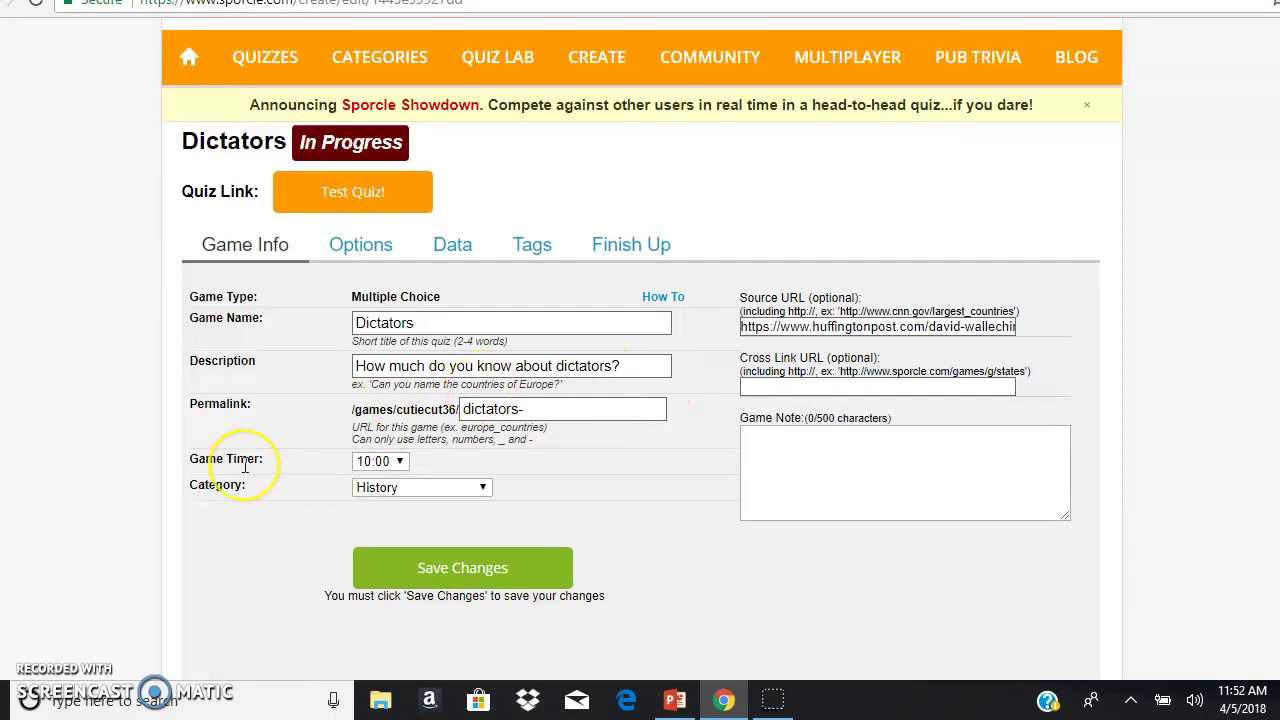
click(401, 464)
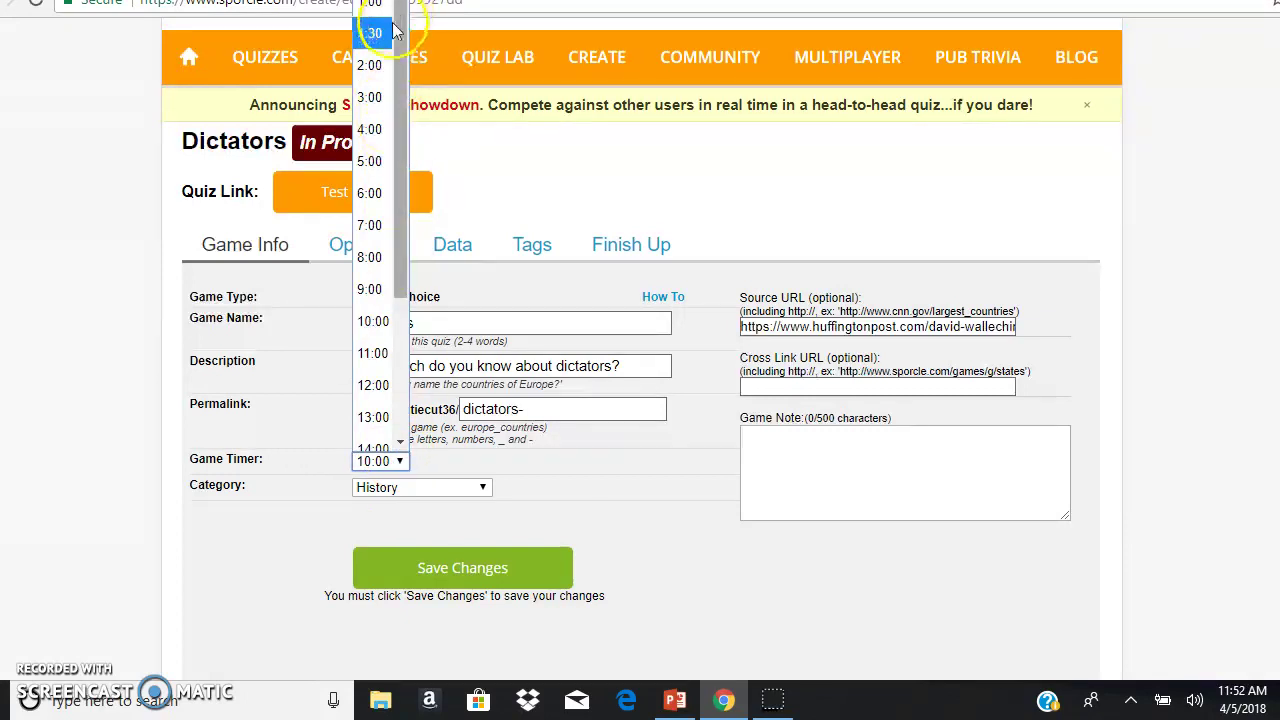
click(371, 141)
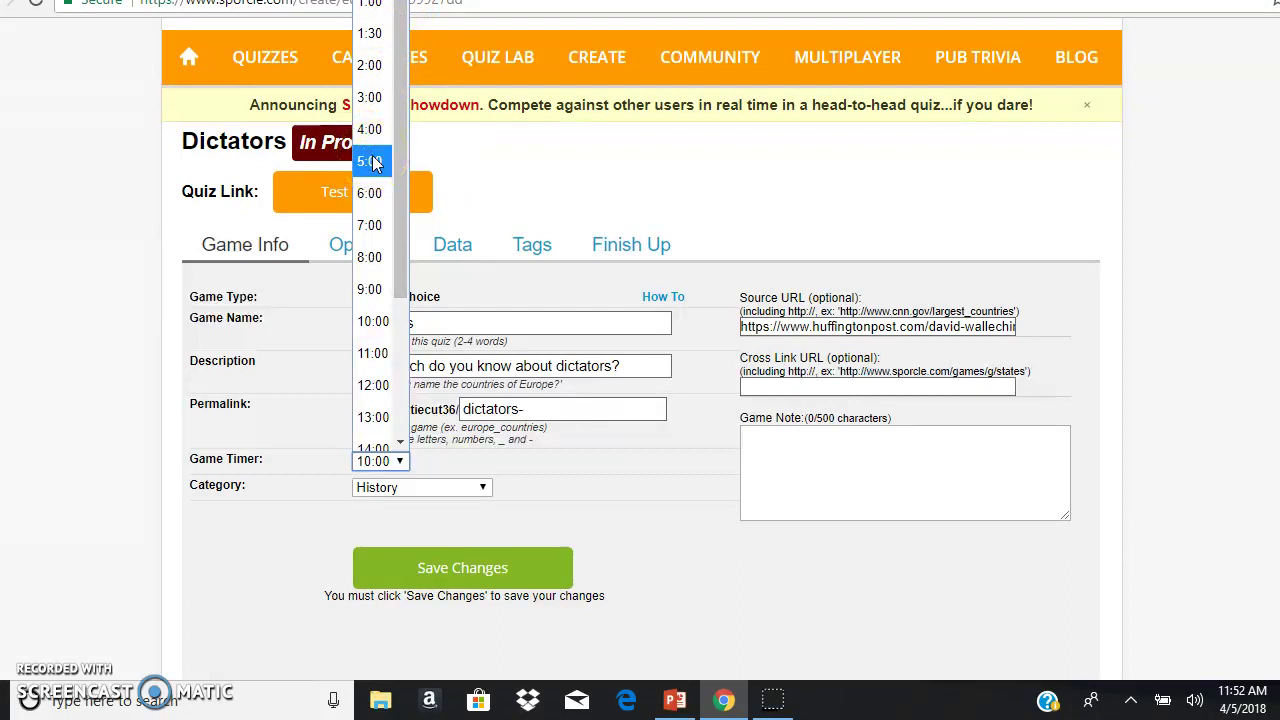
click(370, 161)
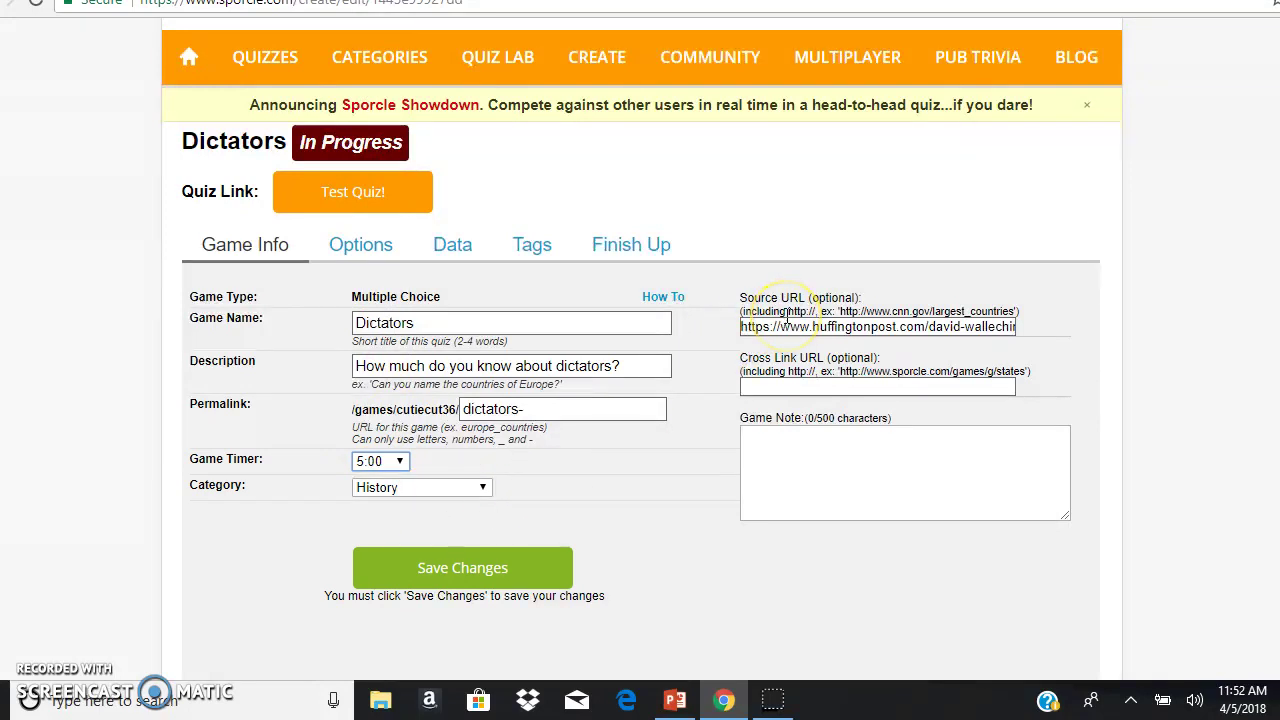
click(781, 331)
click(817, 337)
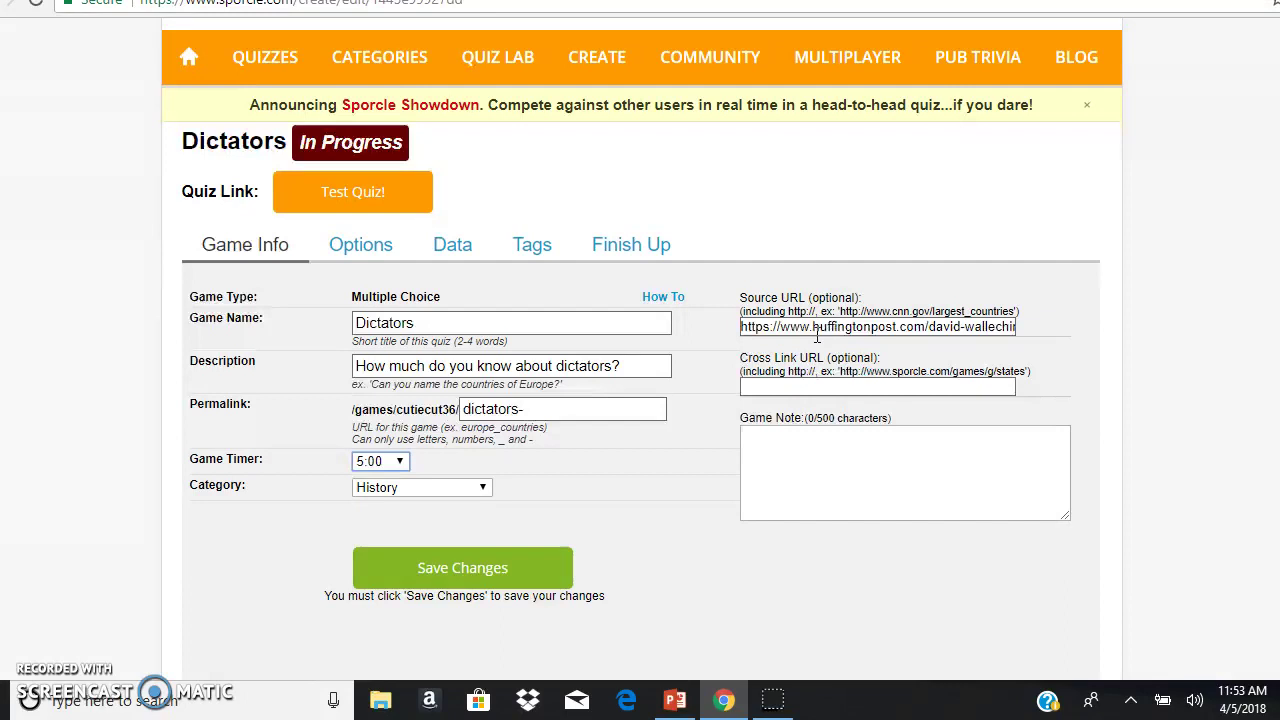
click(519, 578)
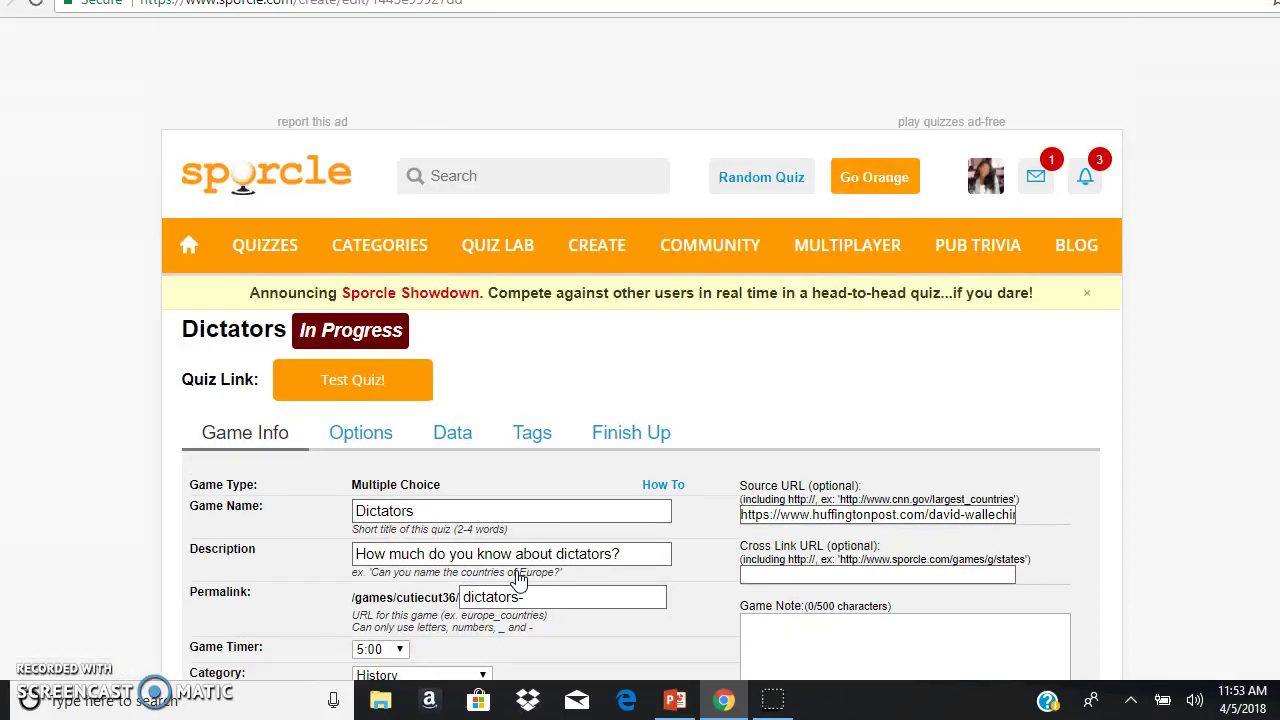
Step: Review the quiz's options for wrong answers, answer order and embedded media
click(361, 435)
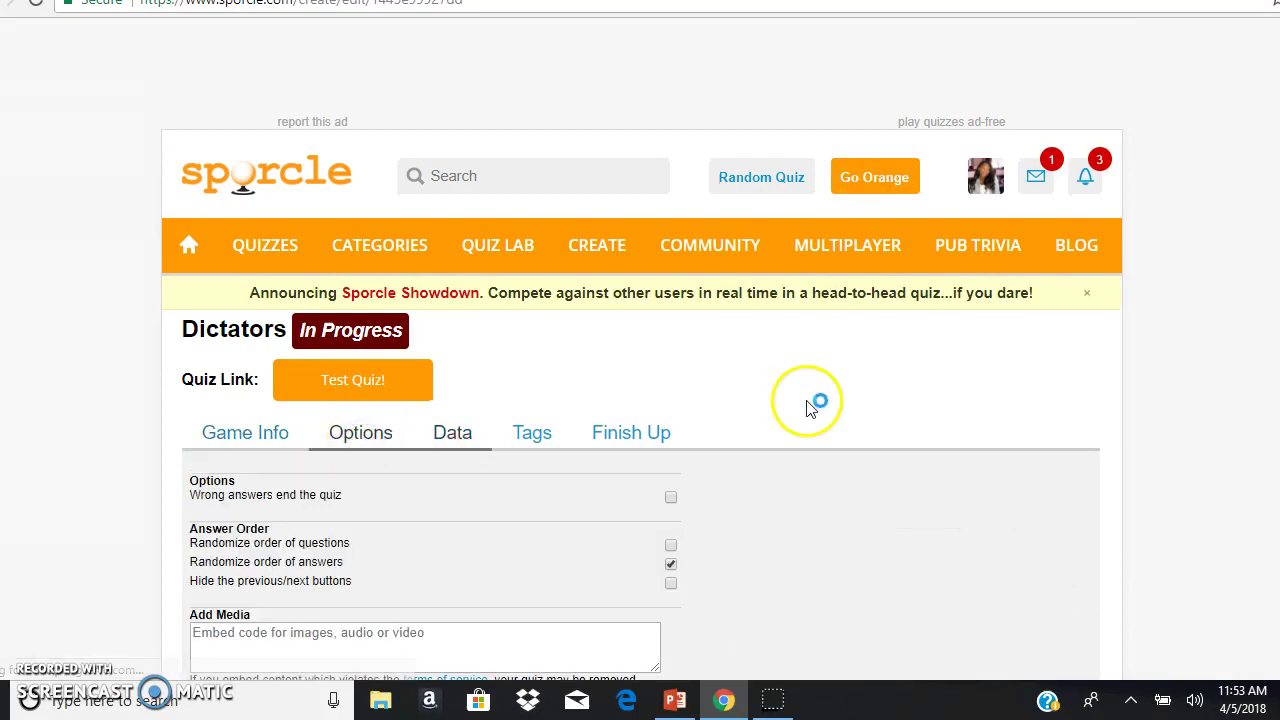
scroll(1113, 364, down, 1)
scroll(640, 400, down, 1)
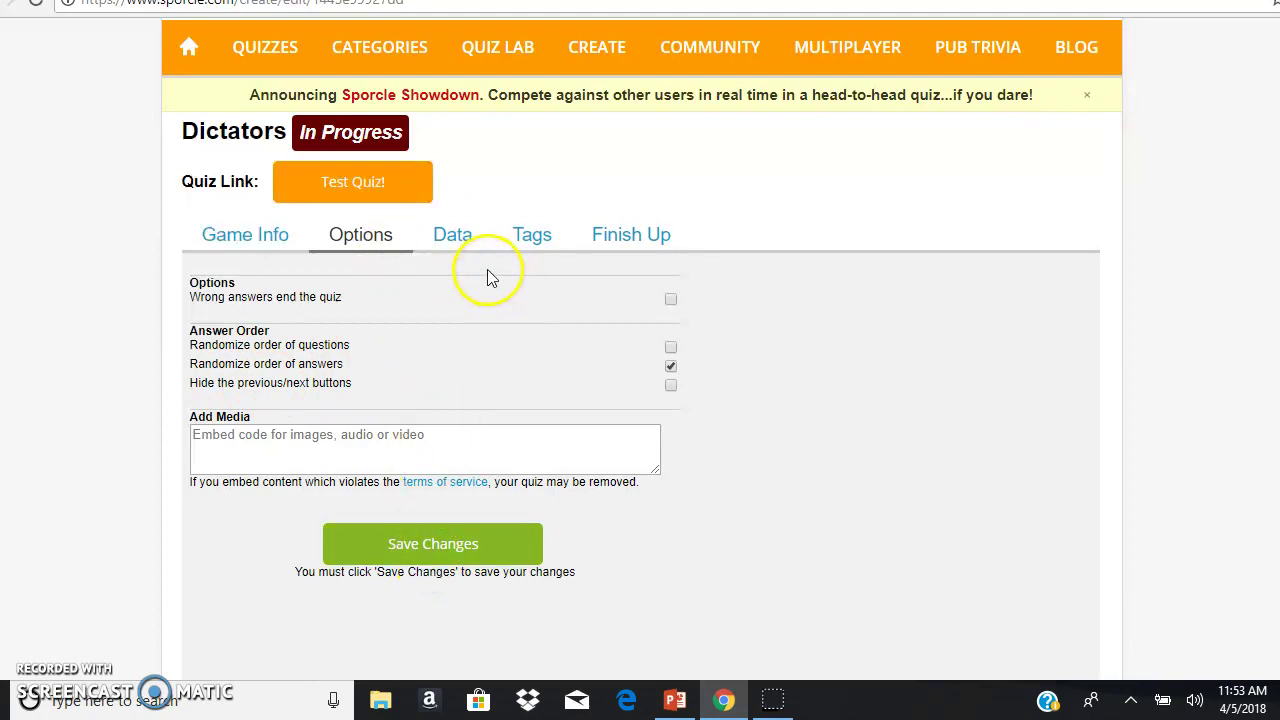
Step: Add a question to the quiz data with the text "Mummar al-Gaddafi is dictator of which country?"
click(465, 247)
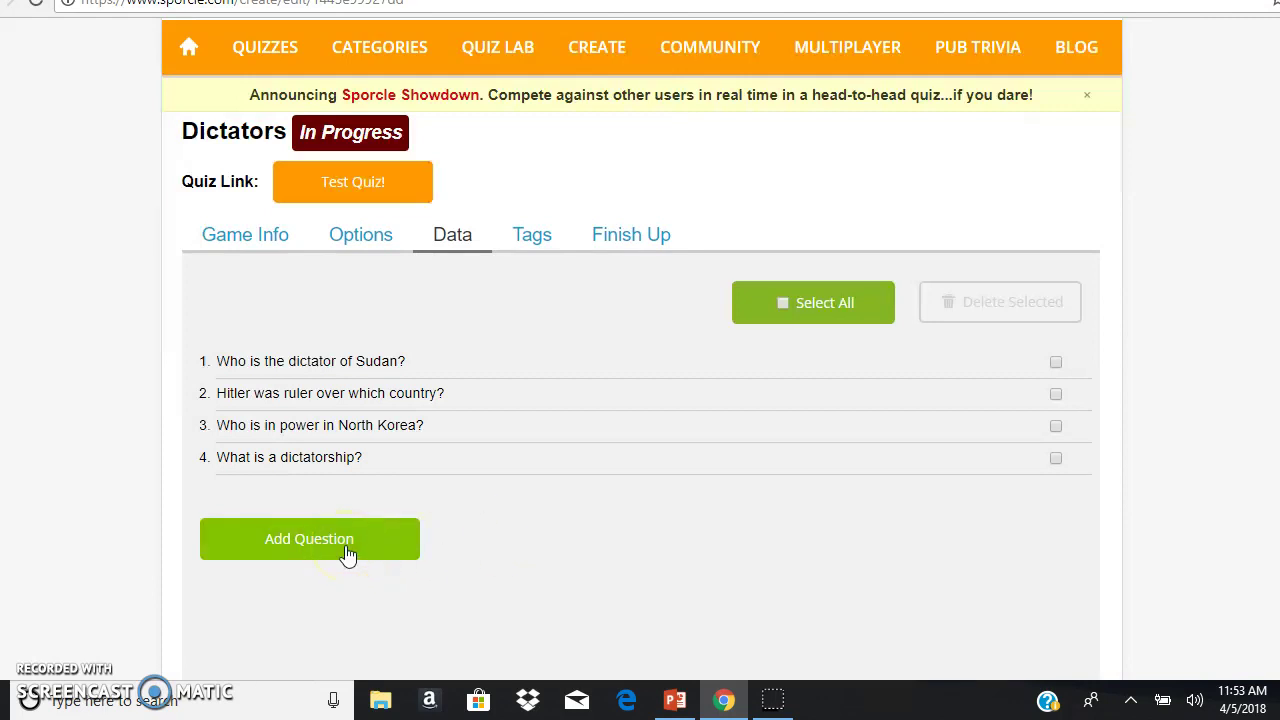
click(347, 556)
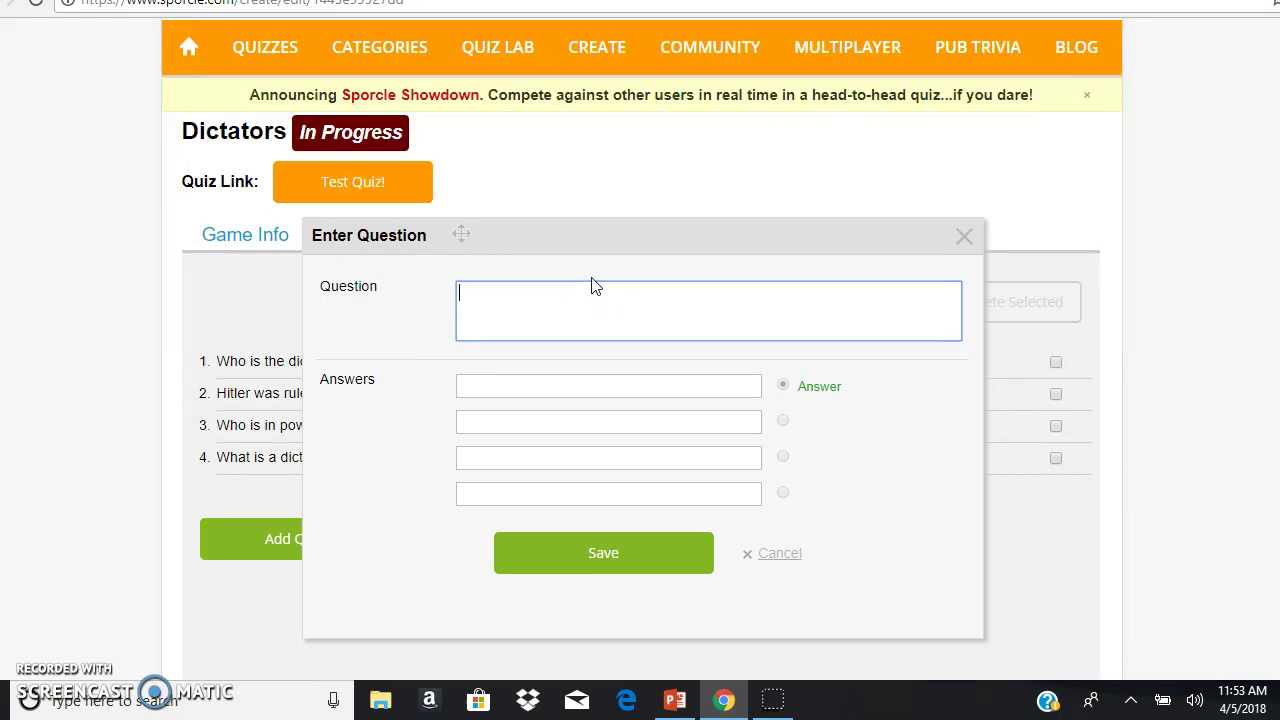
text(Mummar al-Ga)
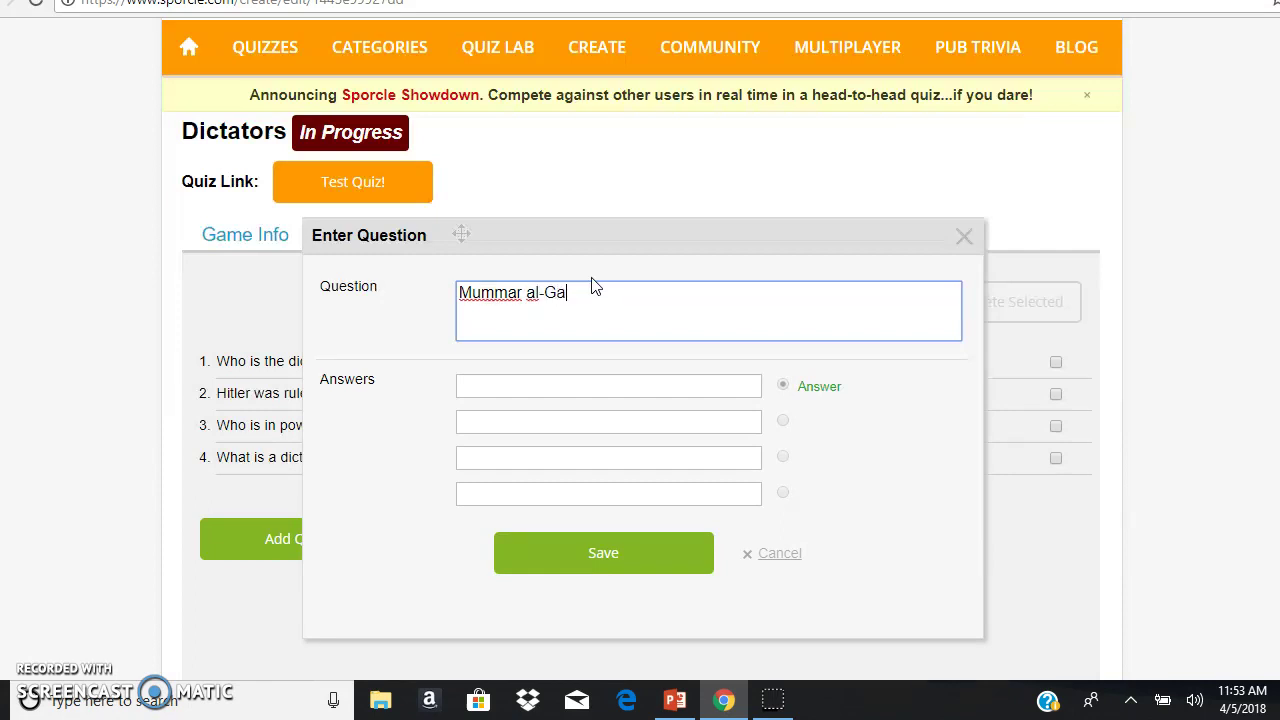
text(dd)
text(afi wa)
text(r)
key(BackSpace)
key(BackSpace)
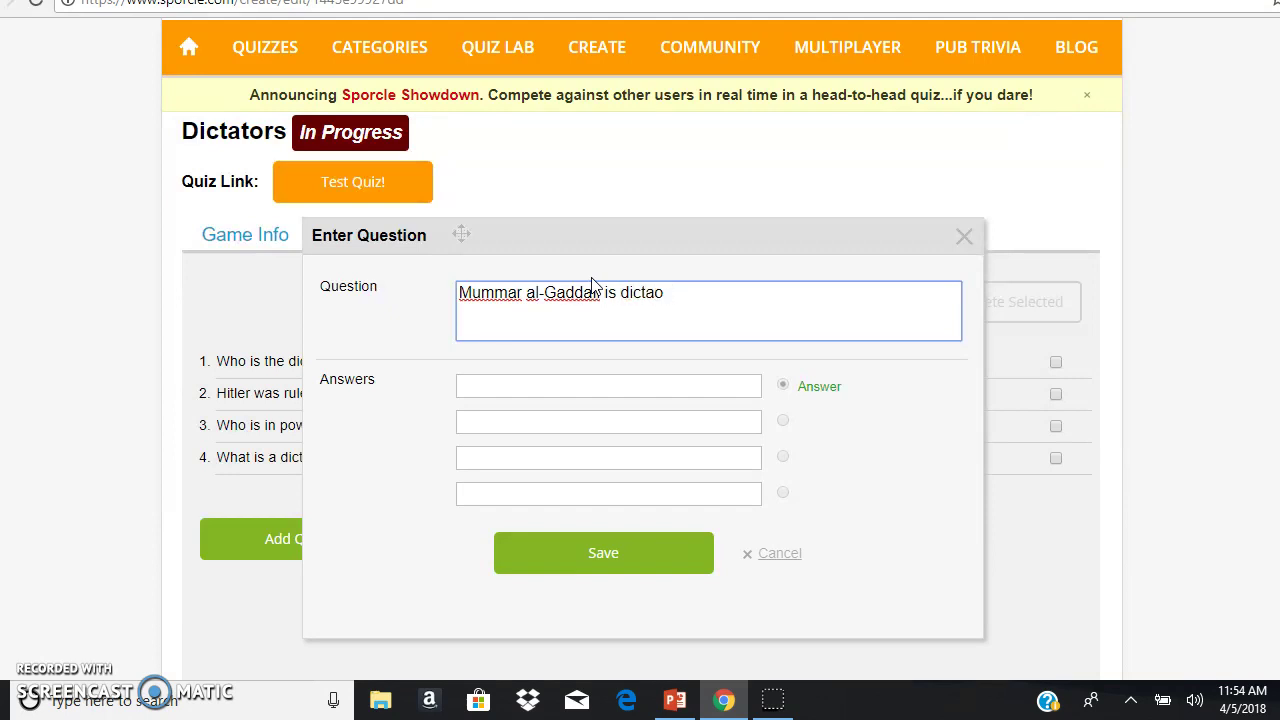
text(or of which country?)
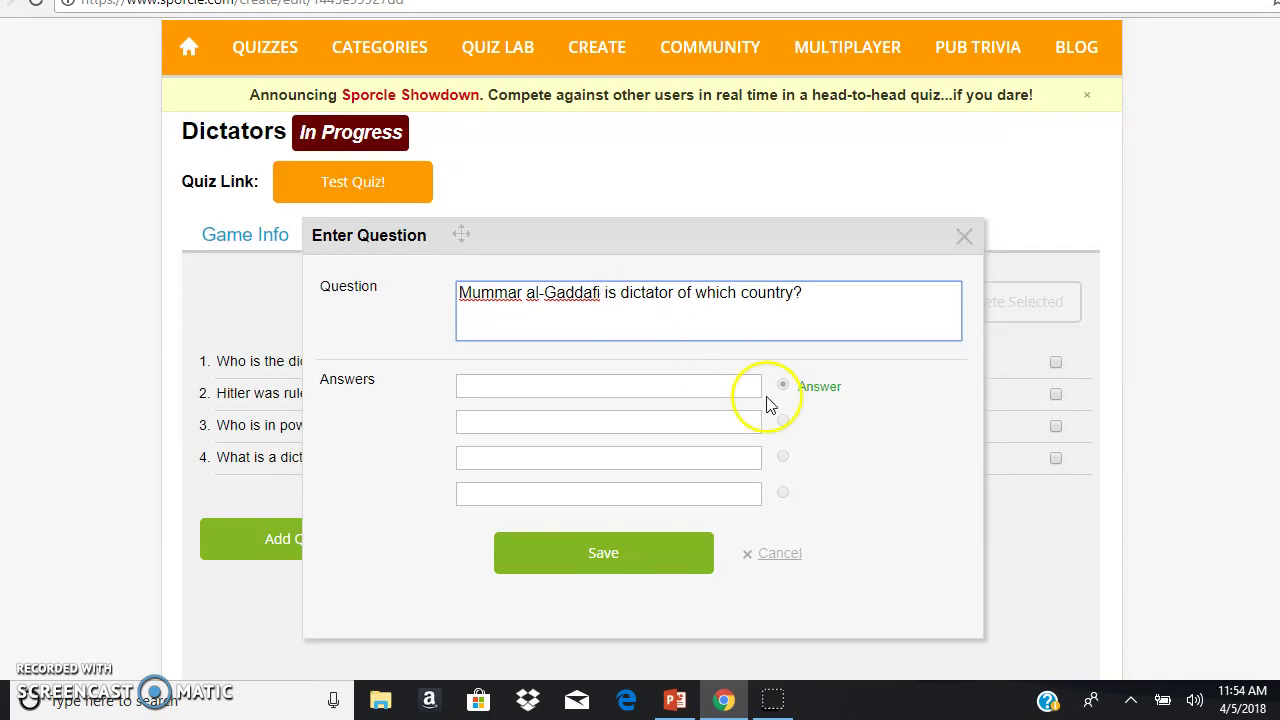
Step: Enter "Libiya" as the third answer choice and mark it as the correct answer
click(784, 458)
click(684, 458)
text(L)
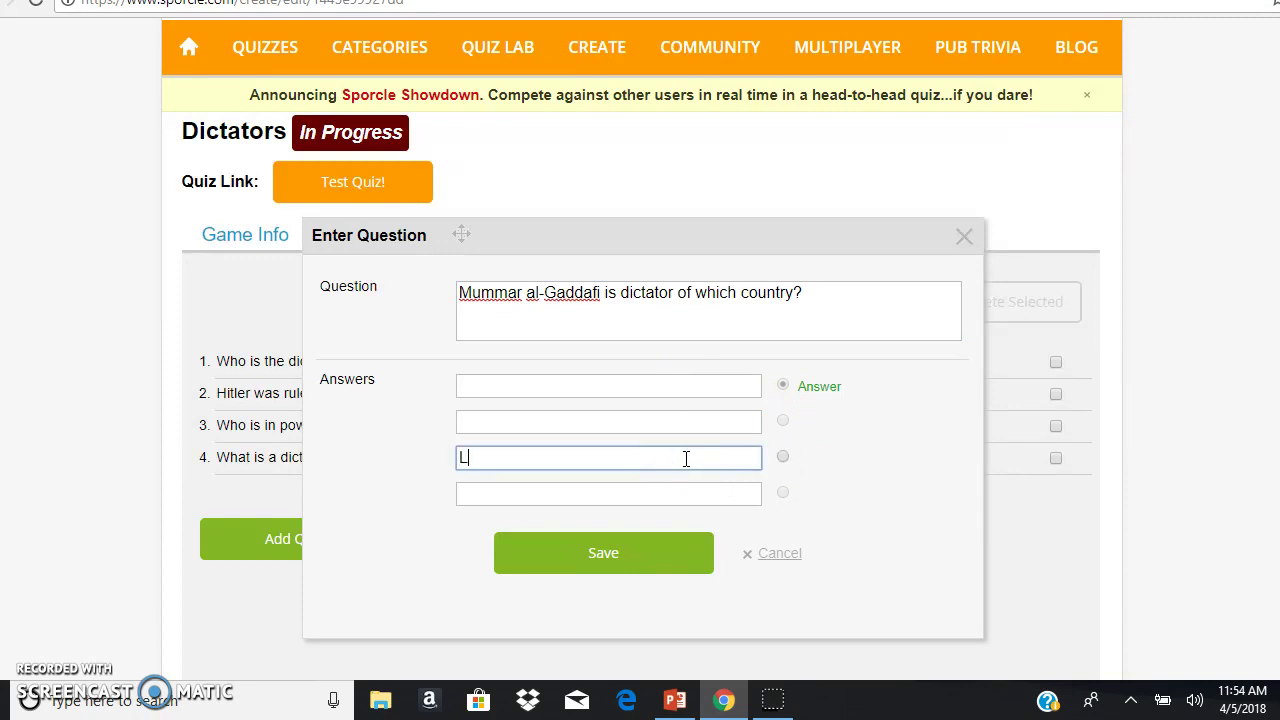
text(ibiya)
click(783, 457)
Step: Enter "Uganda", "England" and "United States" as the first, second and fourth answer choices and save the question
click(620, 391)
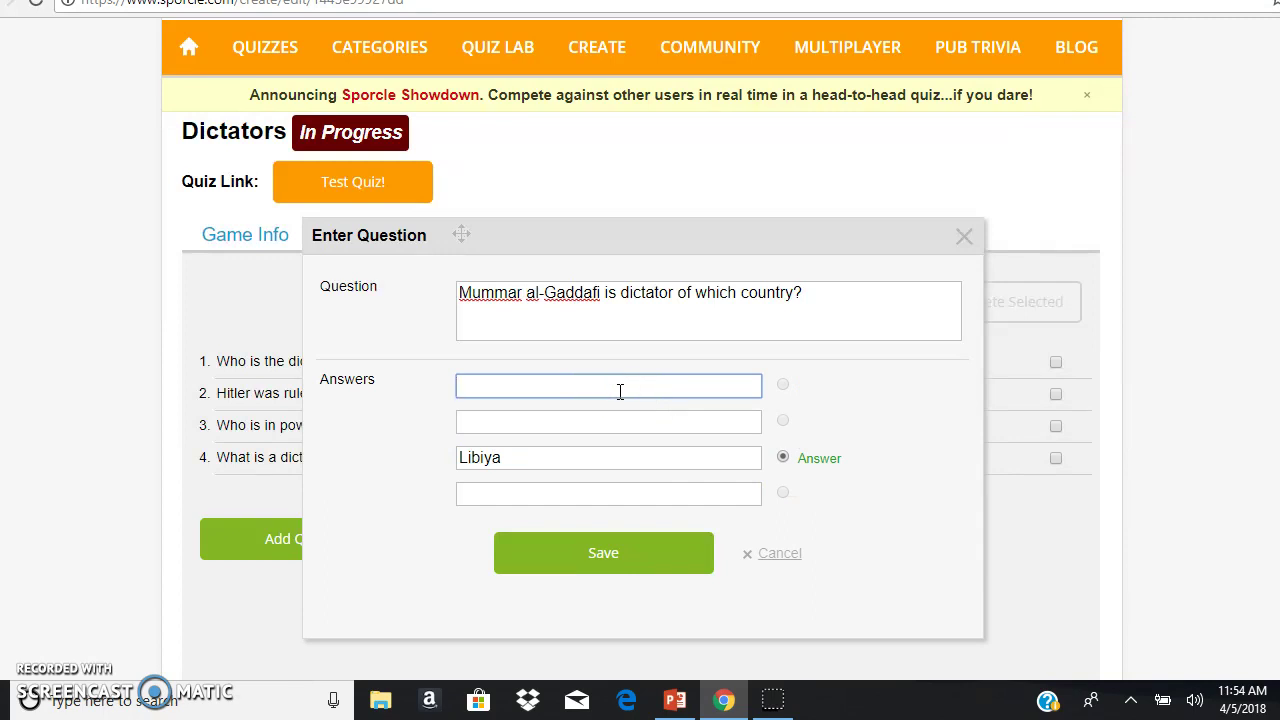
text(Uganda)
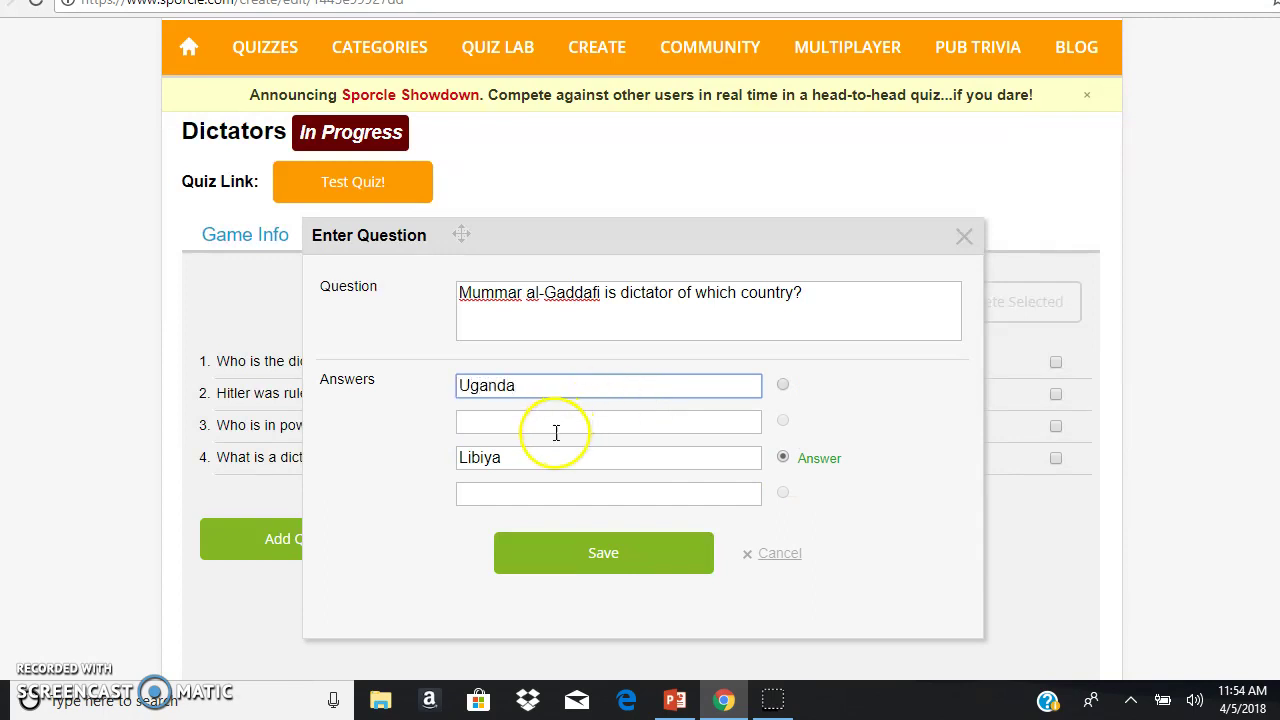
click(546, 425)
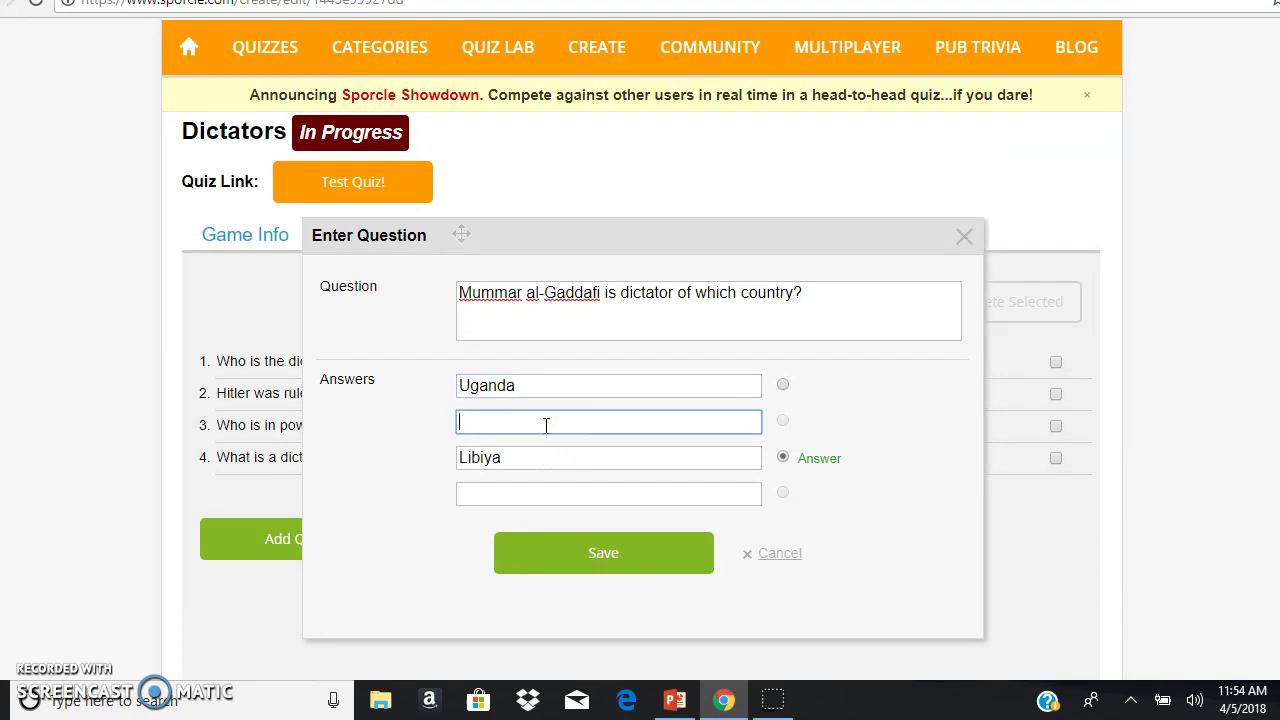
text(England)
click(526, 493)
text(United States)
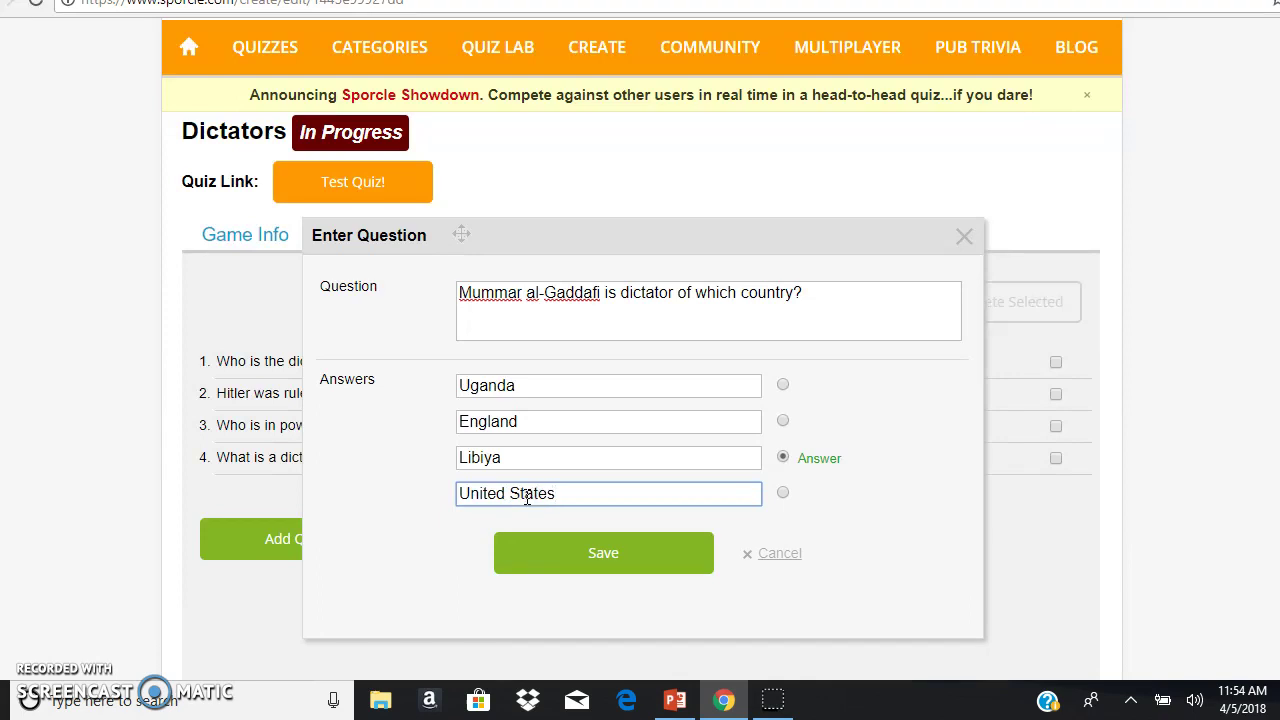
click(612, 552)
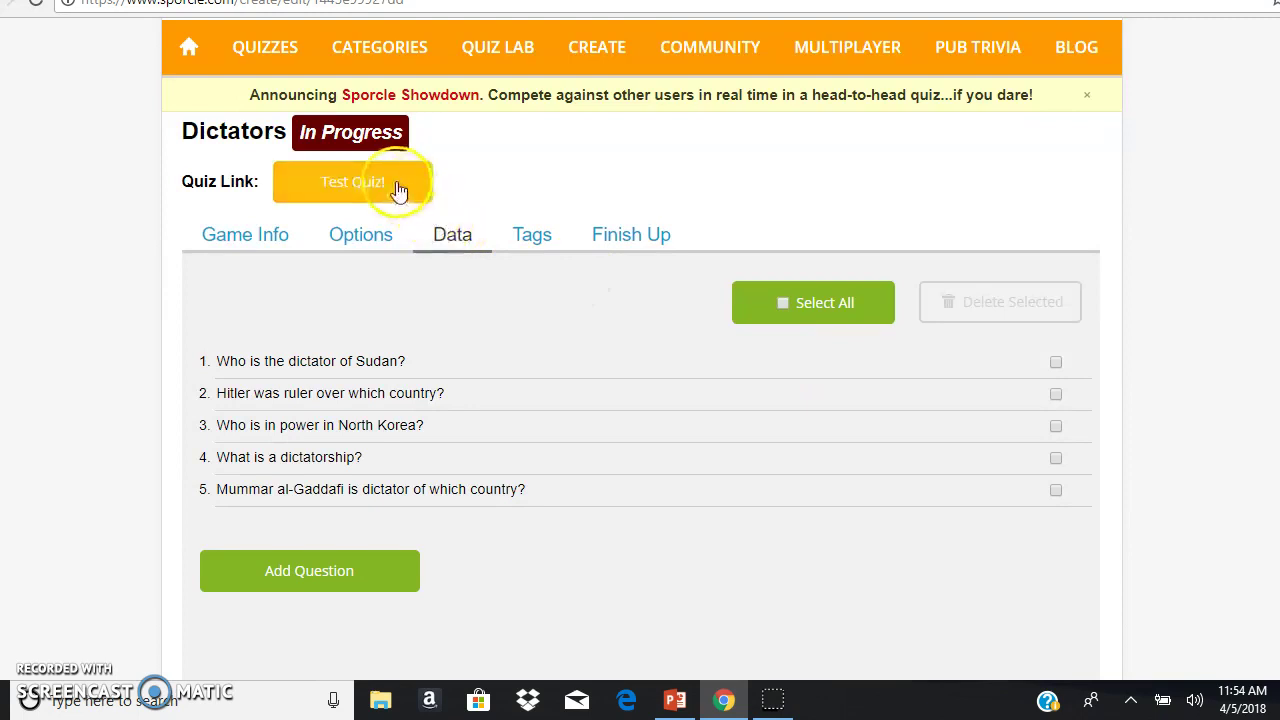
Step: Test-play the Dictators quiz, answer the Sudan question with "Omar al-Bashir" and look over the second question's page
click(398, 190)
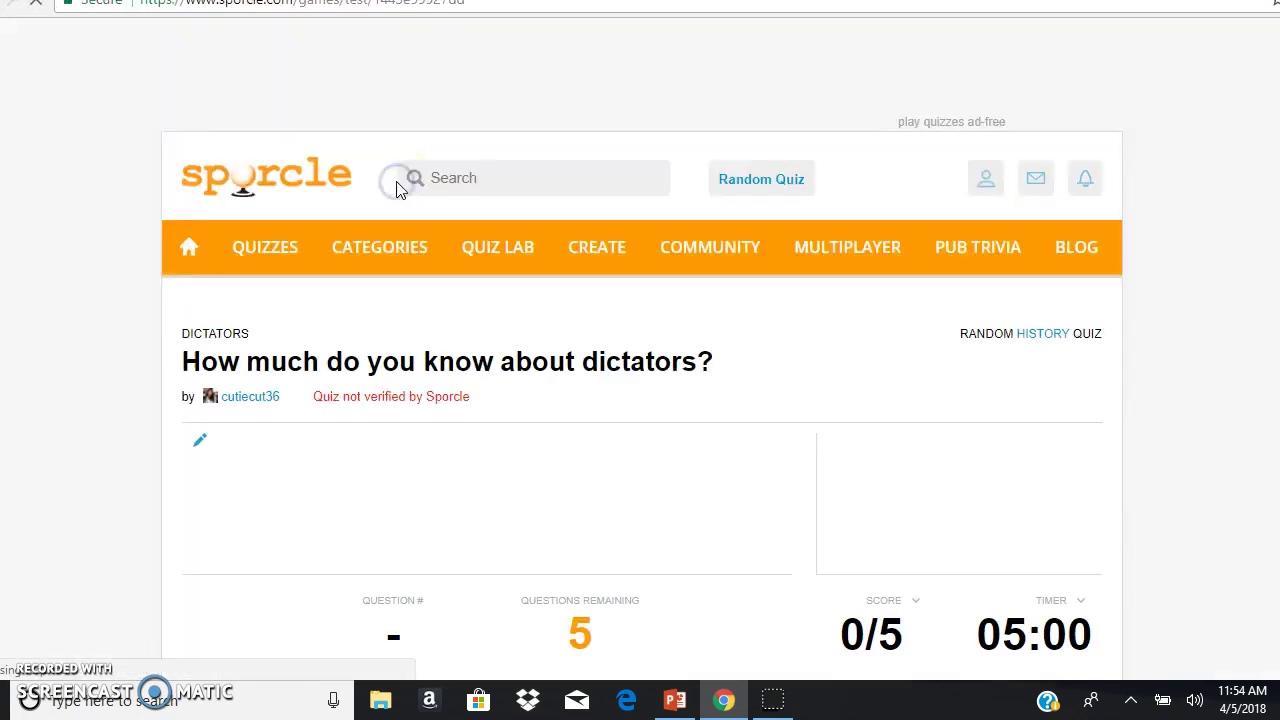
scroll(886, 466, down, 4)
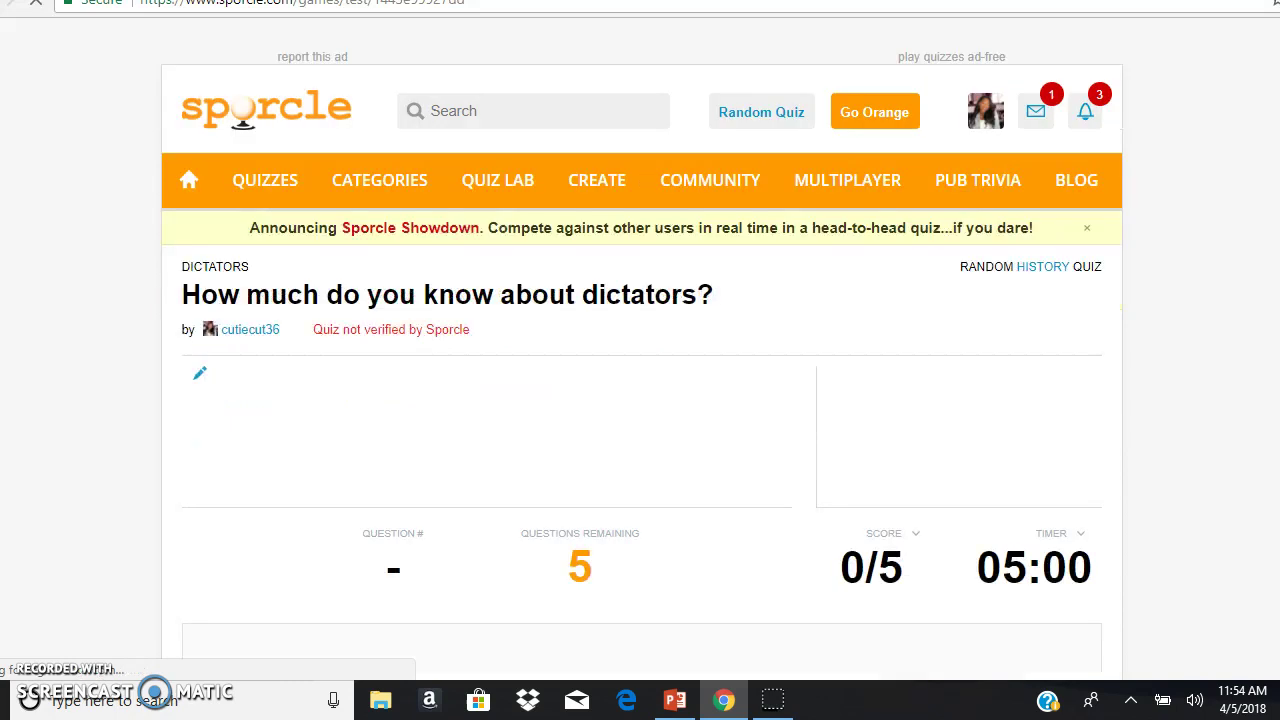
click(641, 474)
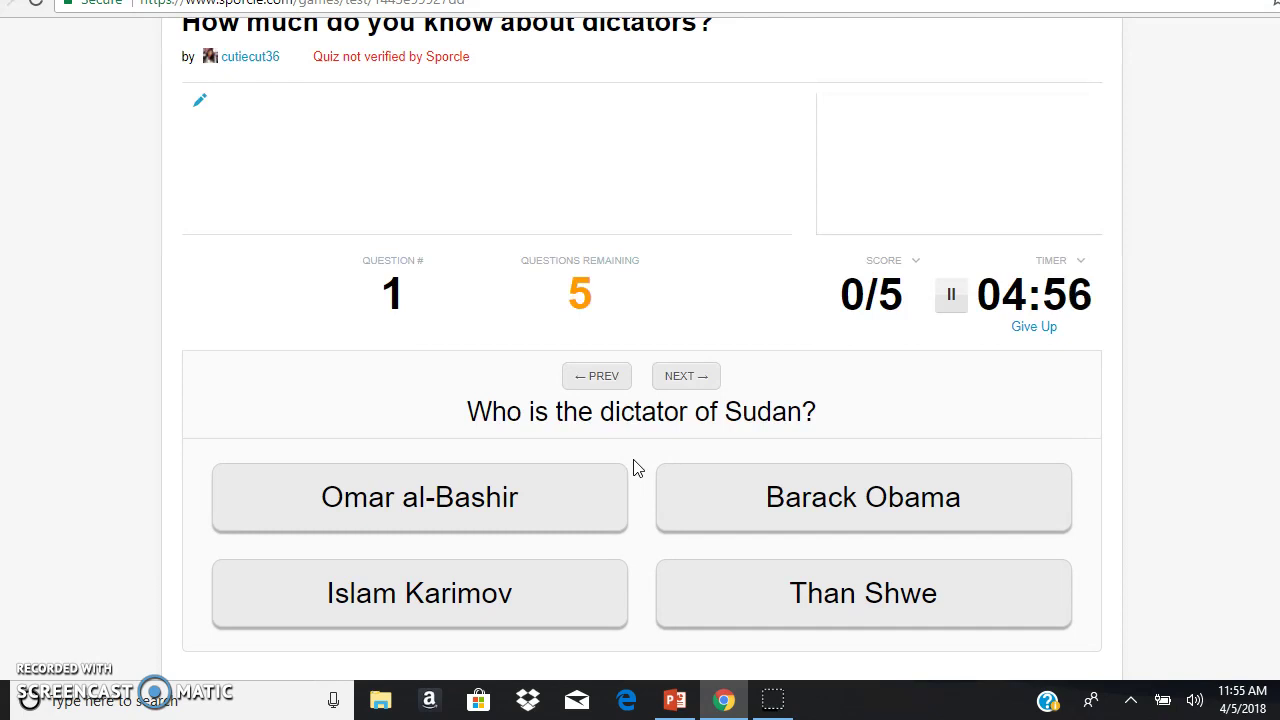
click(473, 521)
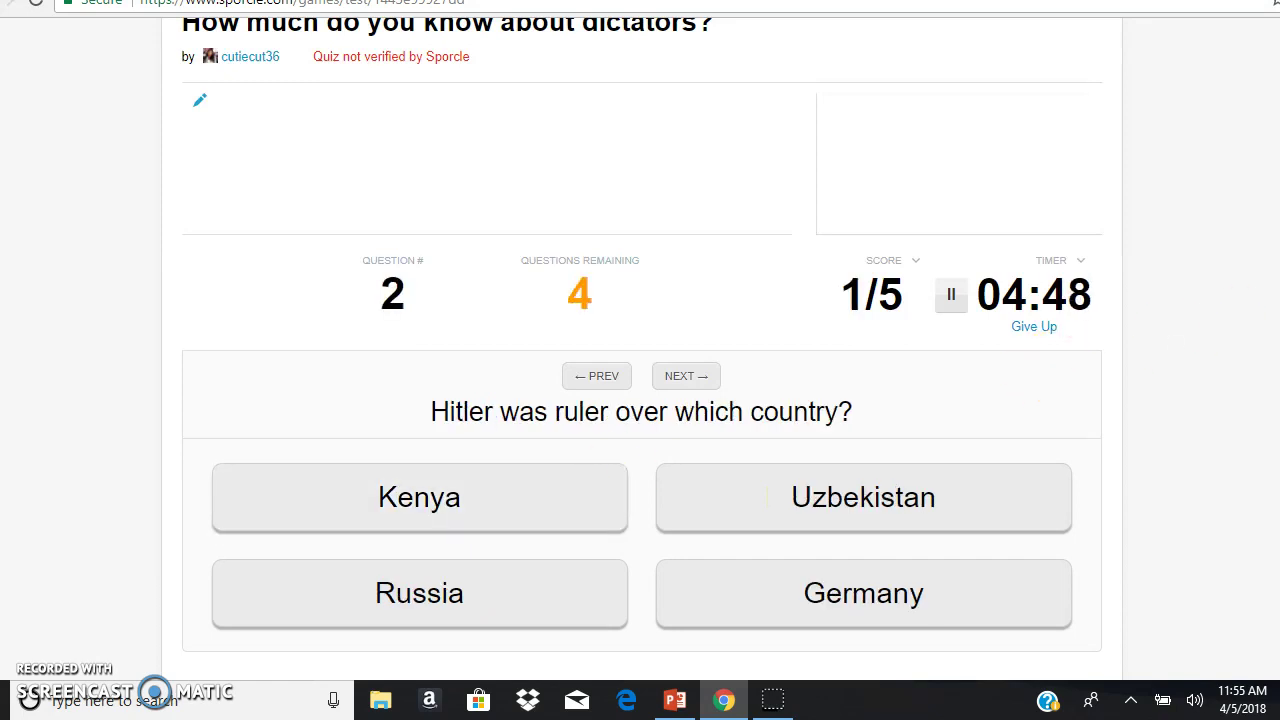
scroll(642, 348, down, 1)
scroll(642, 348, up, 3)
scroll(642, 348, down, 3)
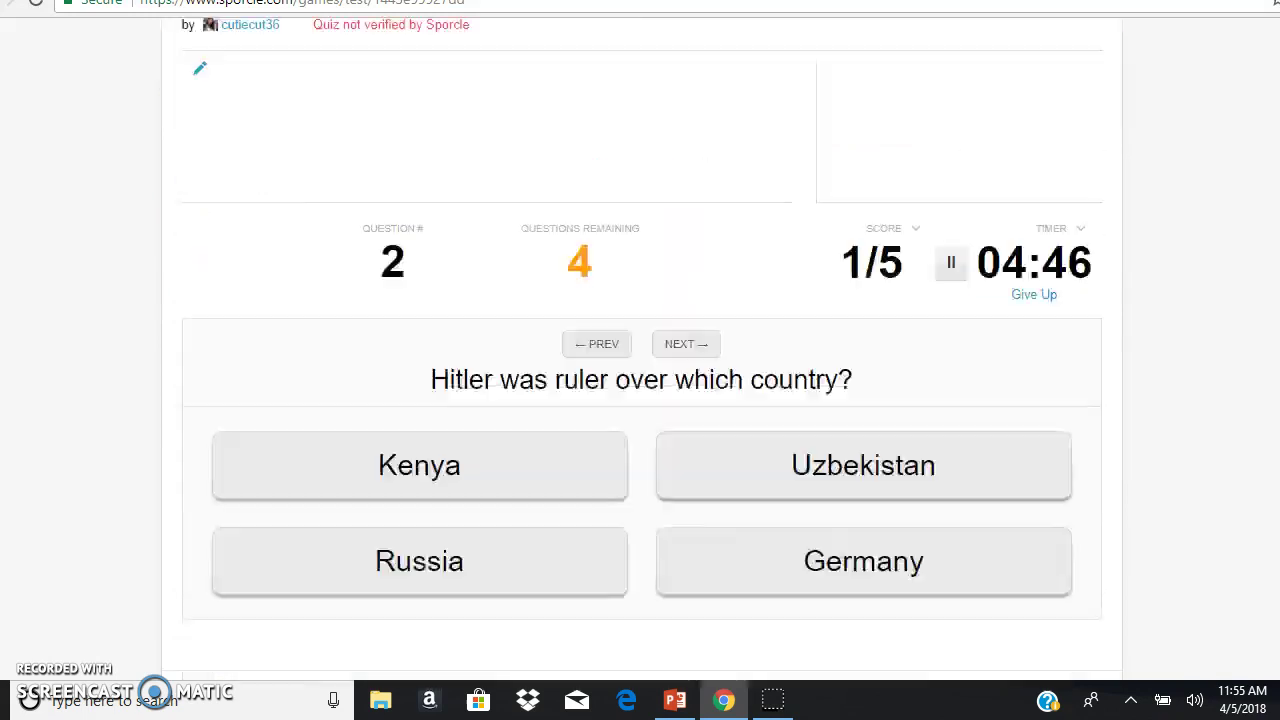
scroll(642, 348, down, 7)
scroll(642, 348, up, 5)
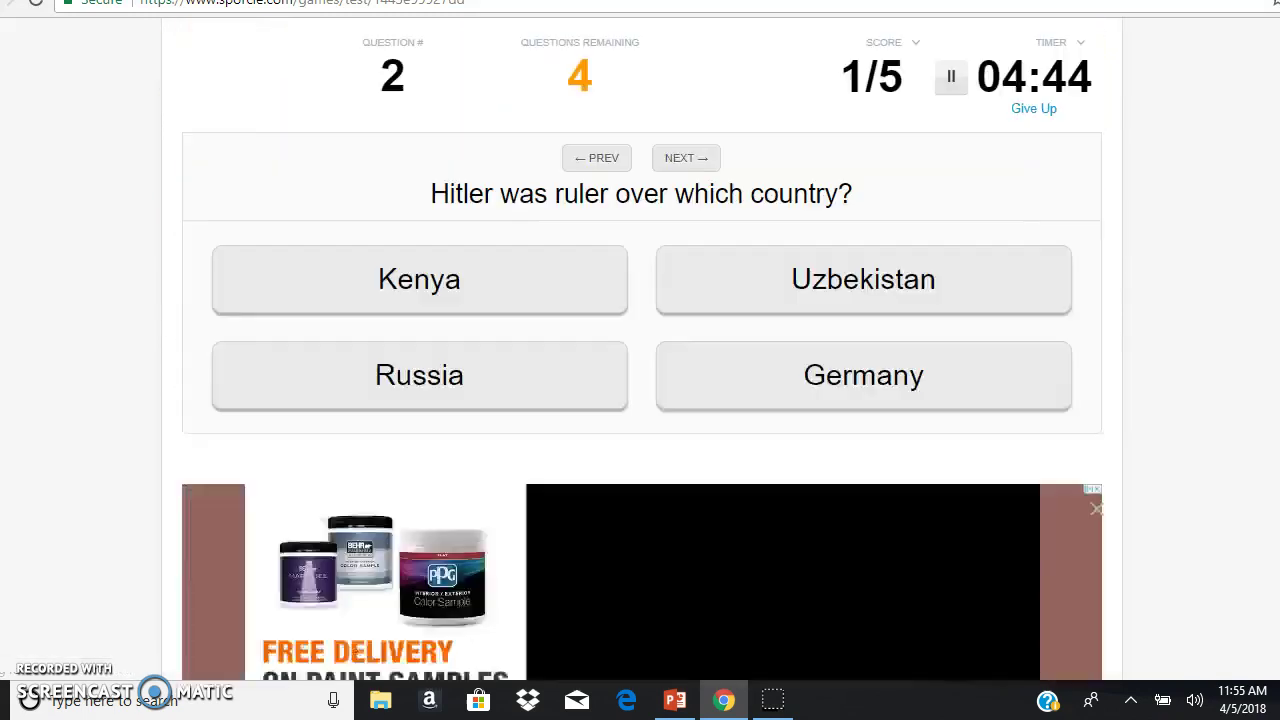
scroll(642, 348, up, 4)
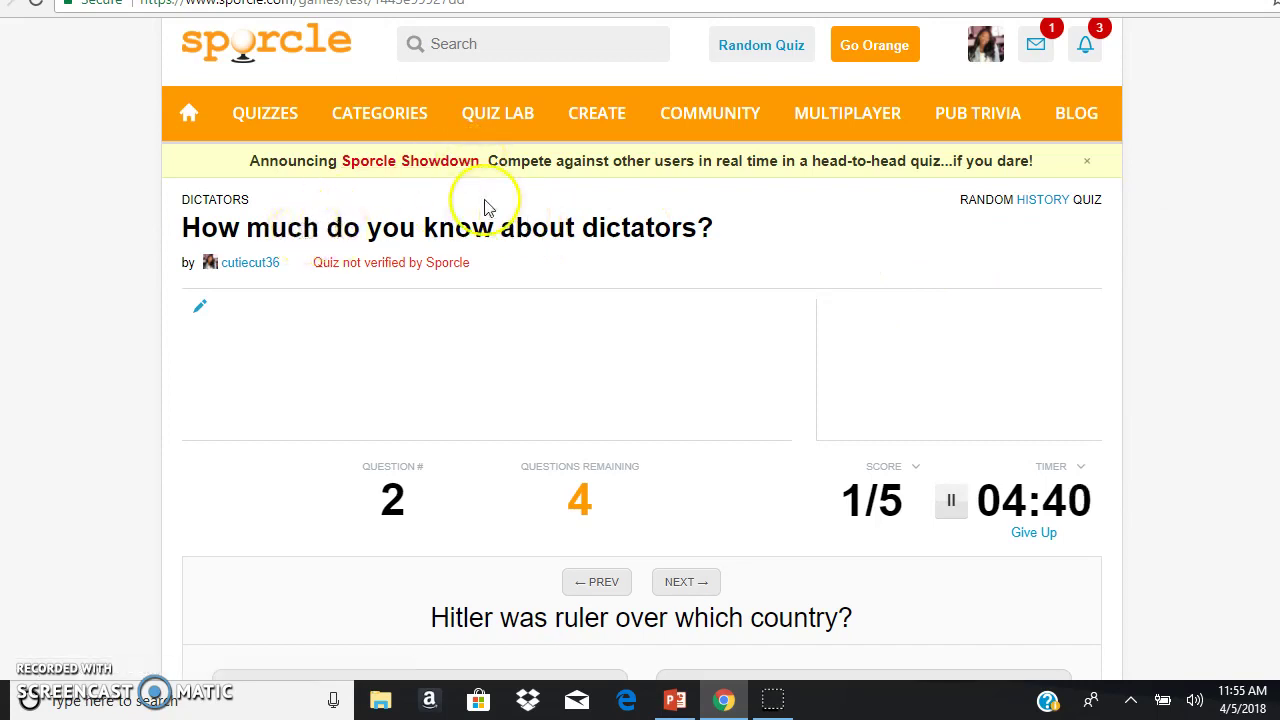
Step: Reopen the Dictators draft for editing from the quiz management dashboard and review its tag settings
mouse_move(686, 114)
mouse_move(597, 114)
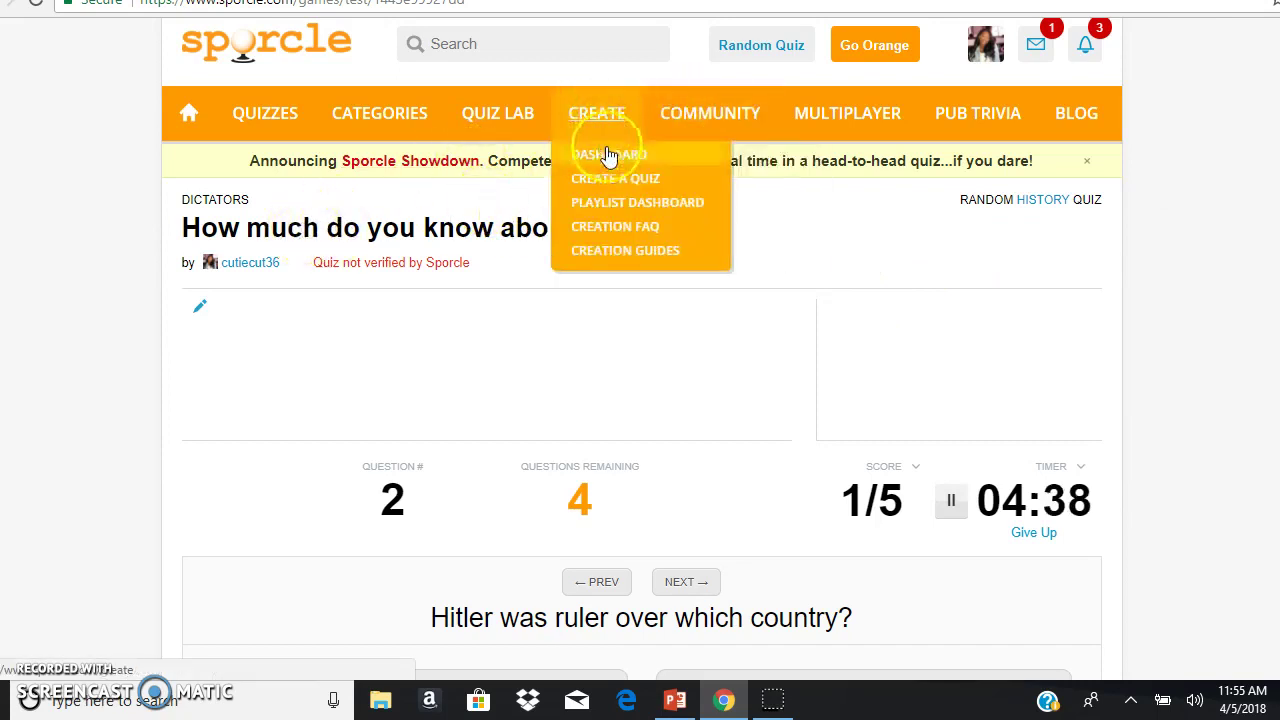
click(604, 152)
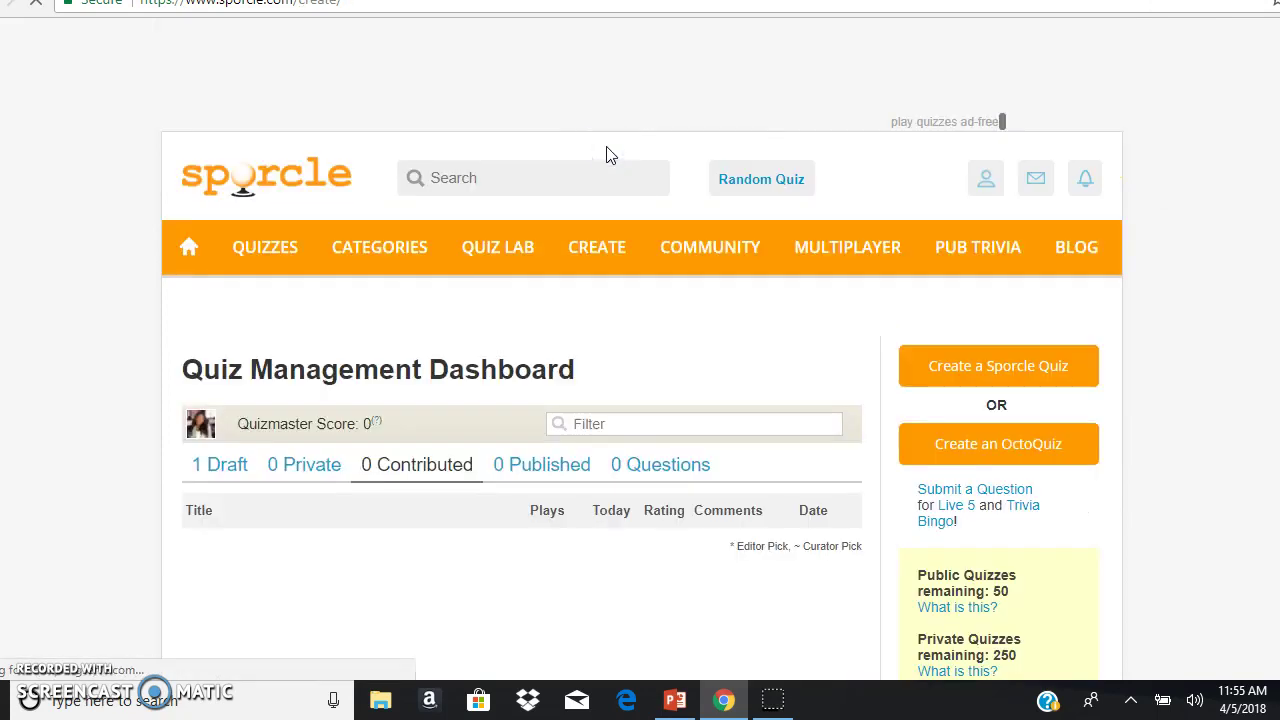
click(222, 466)
click(298, 560)
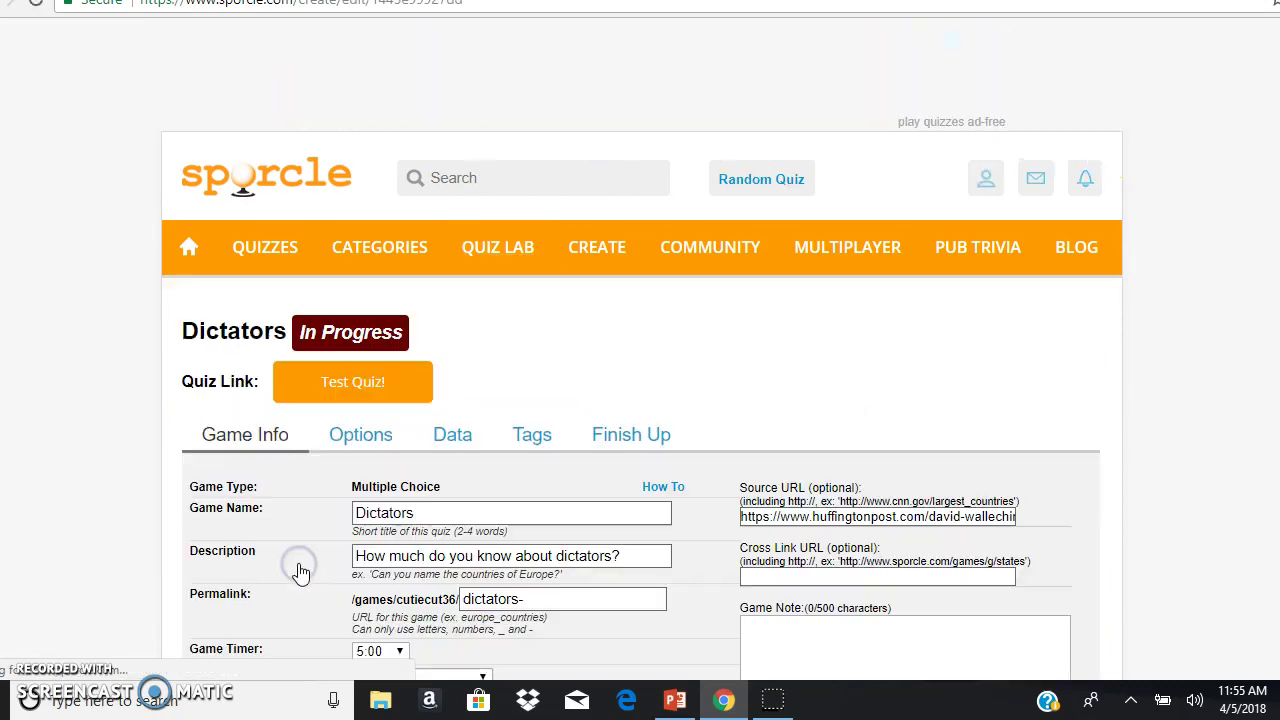
click(534, 433)
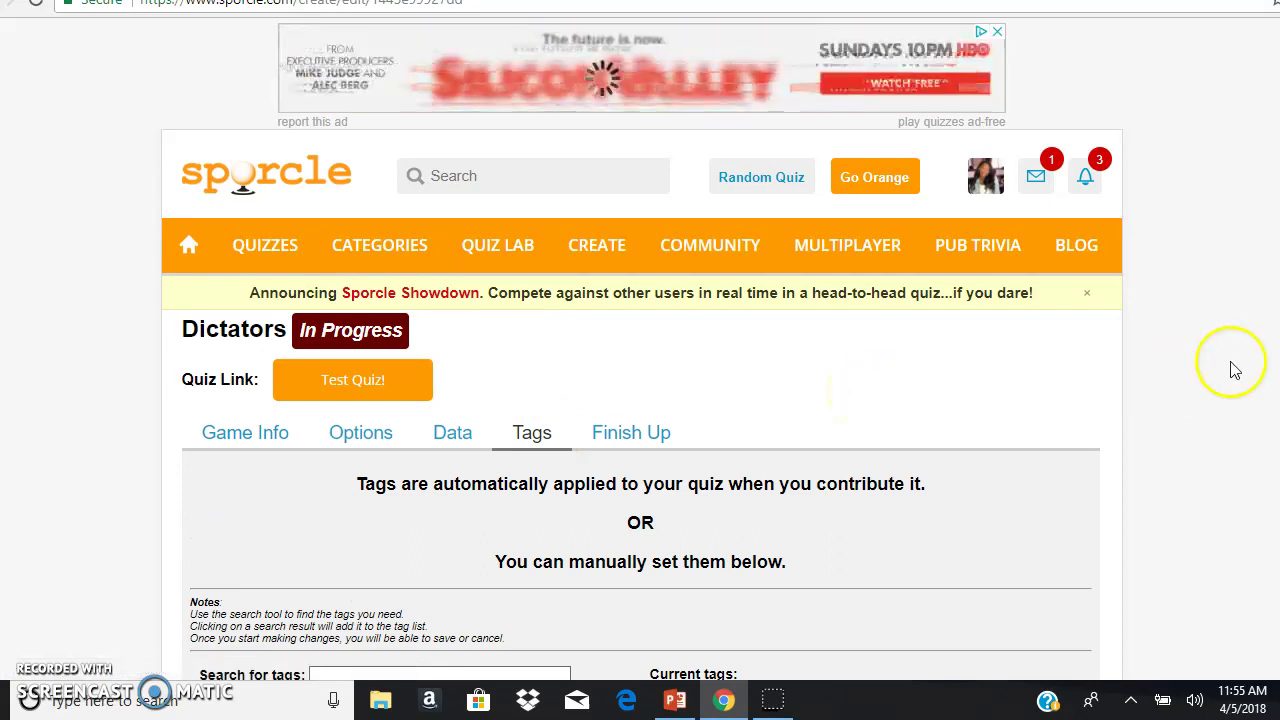
scroll(1232, 368, down, 1)
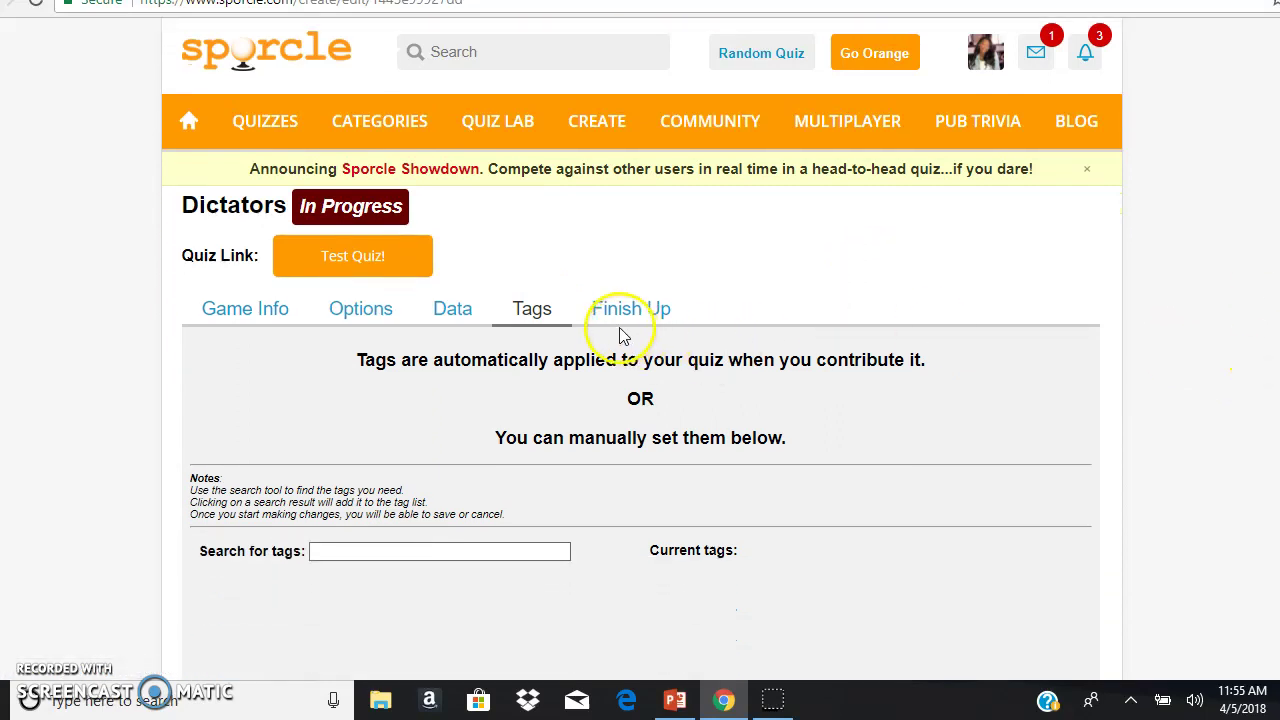
Step: Launch the Dictators game to the public and look over its live game info
click(613, 322)
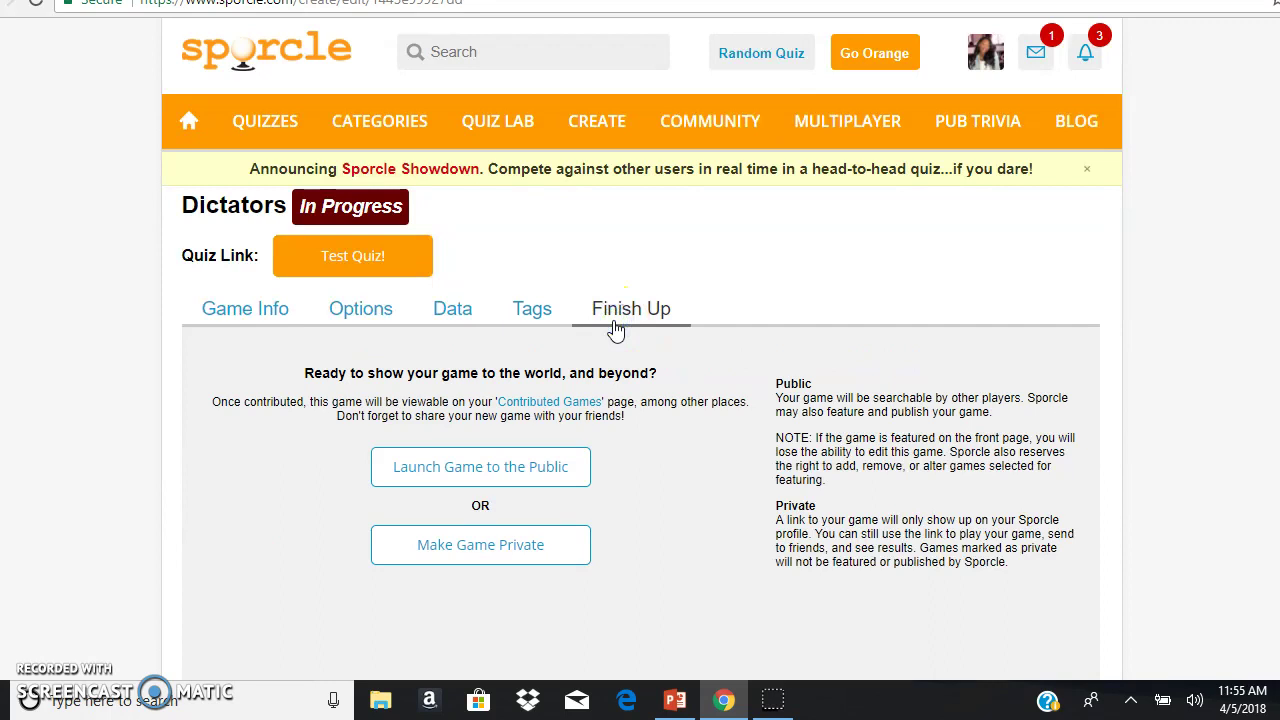
click(558, 482)
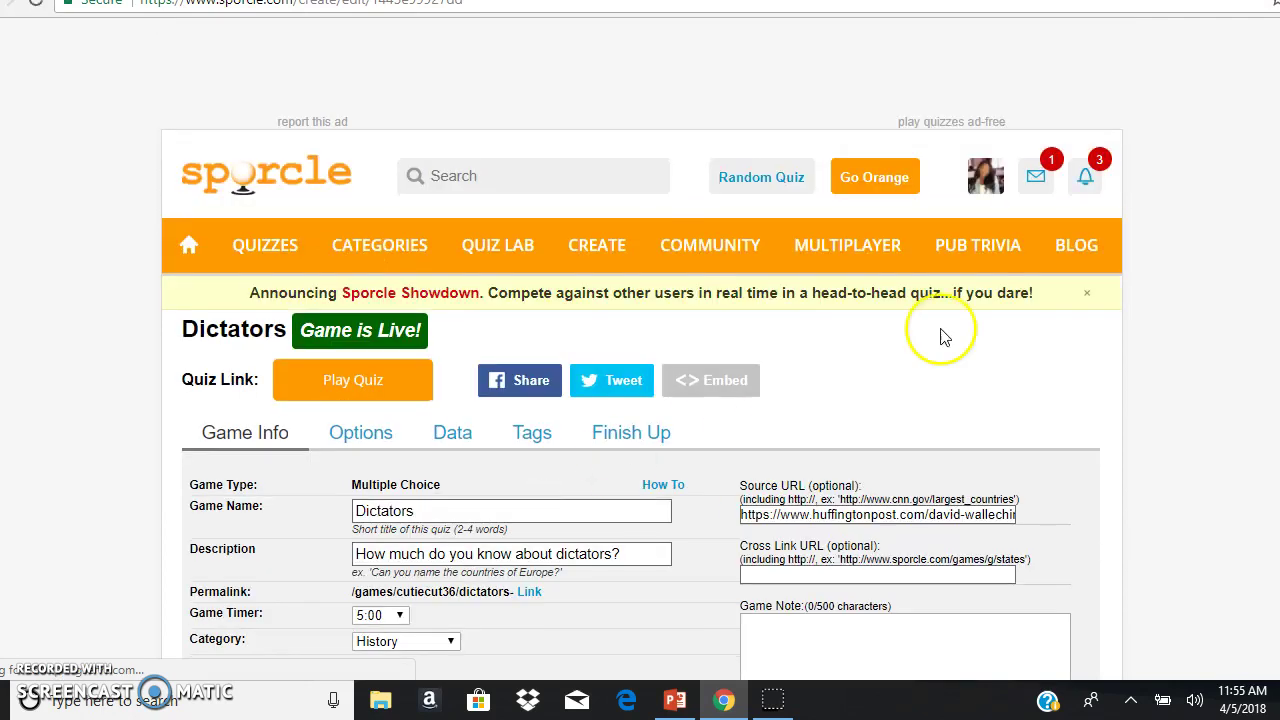
scroll(640, 400, down, 3)
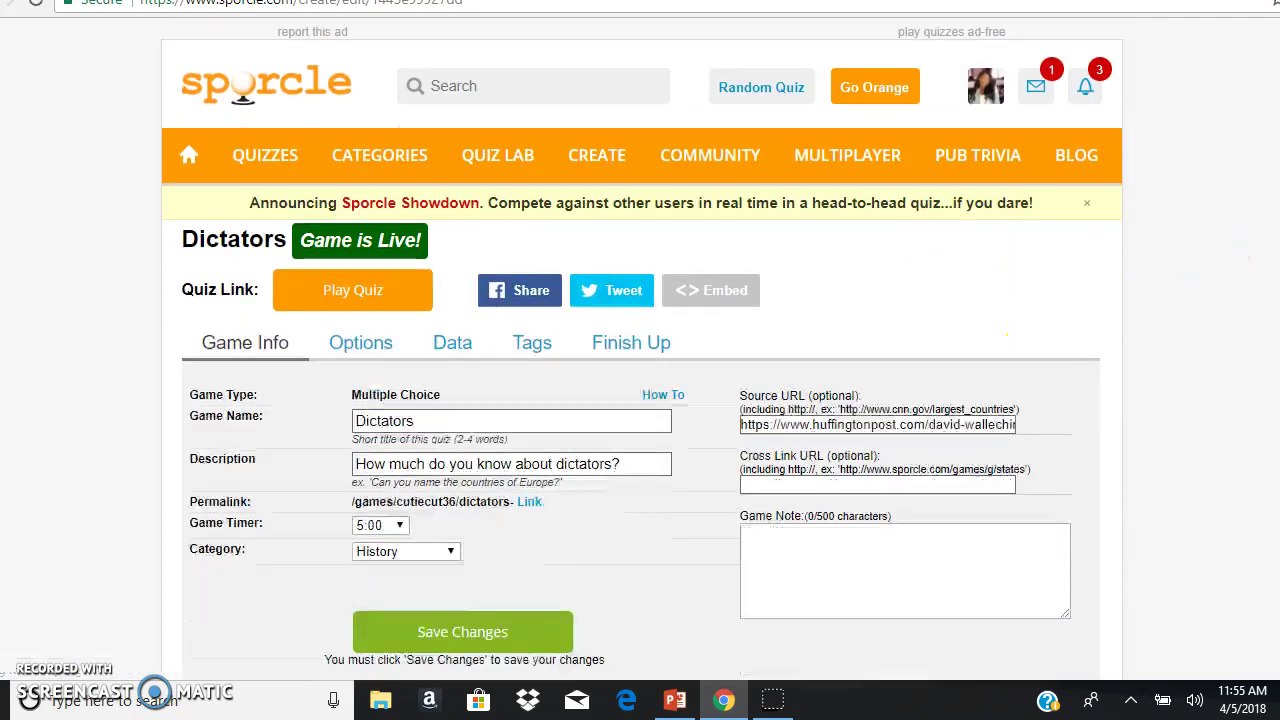
scroll(640, 400, up, 2)
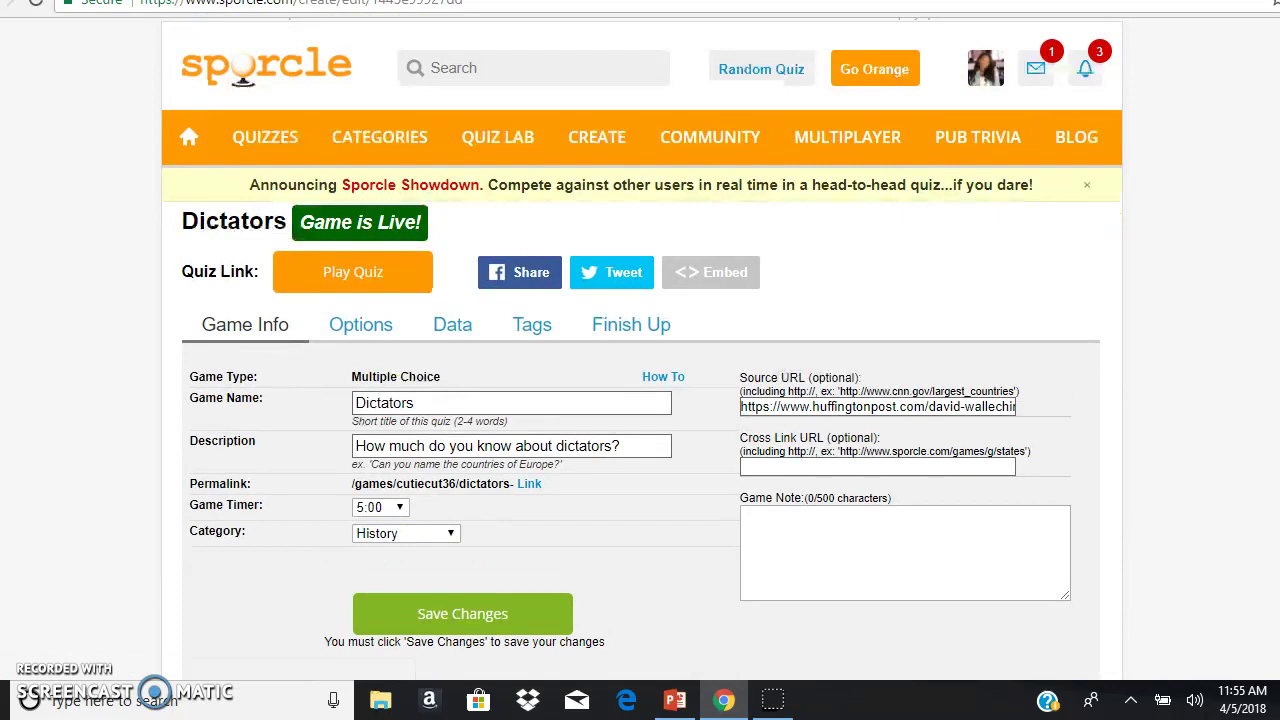